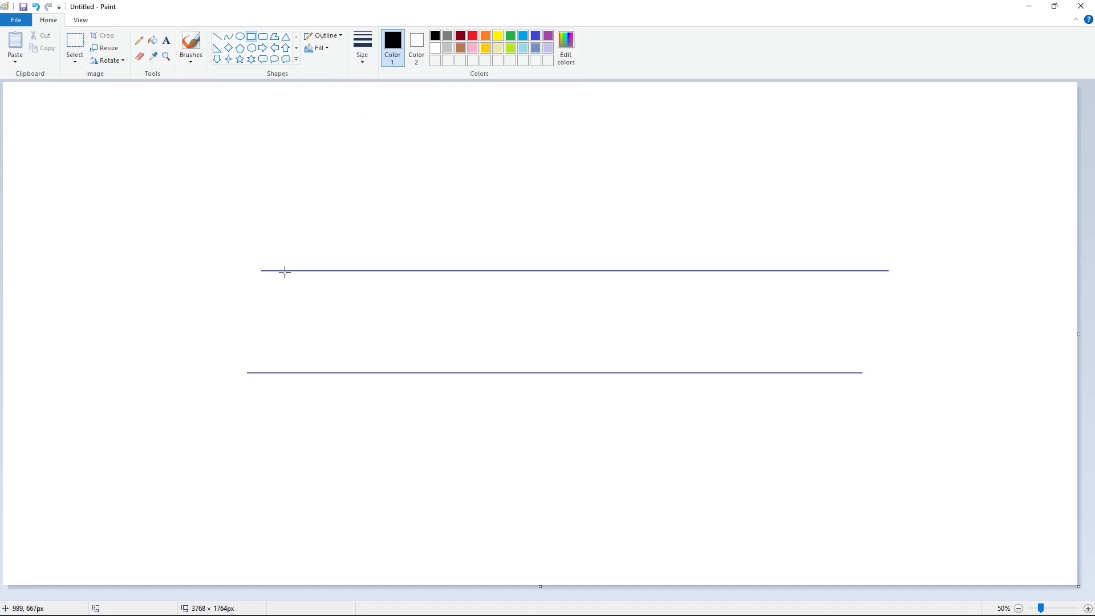
Step: Draw the letter L between the guide lines from an upright and a horizontal rectangle, and fill it black
drag(285, 272, 376, 371)
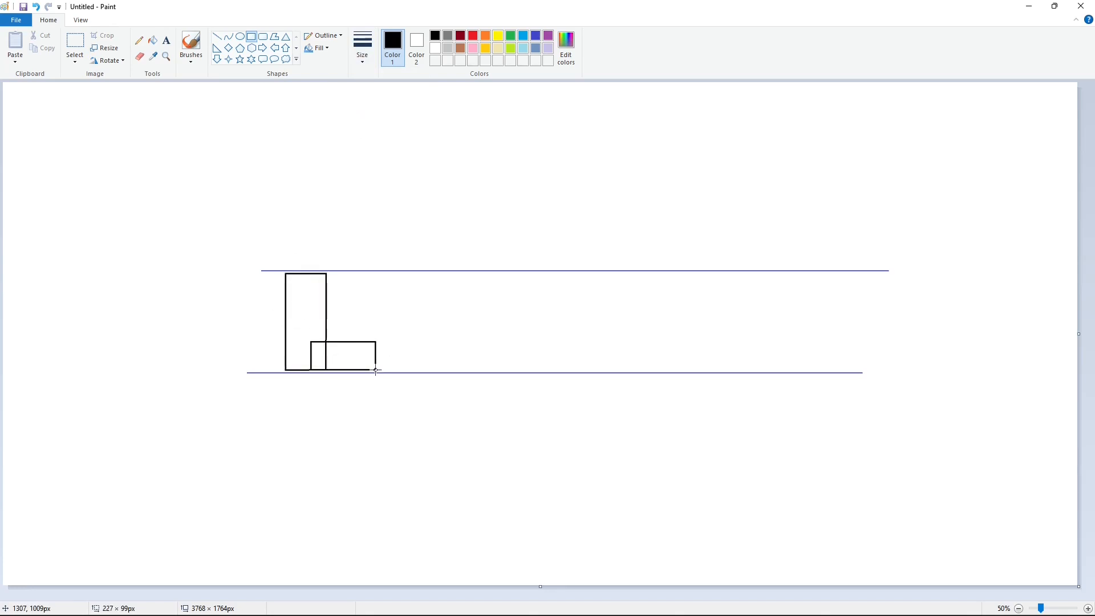
click(153, 40)
click(359, 362)
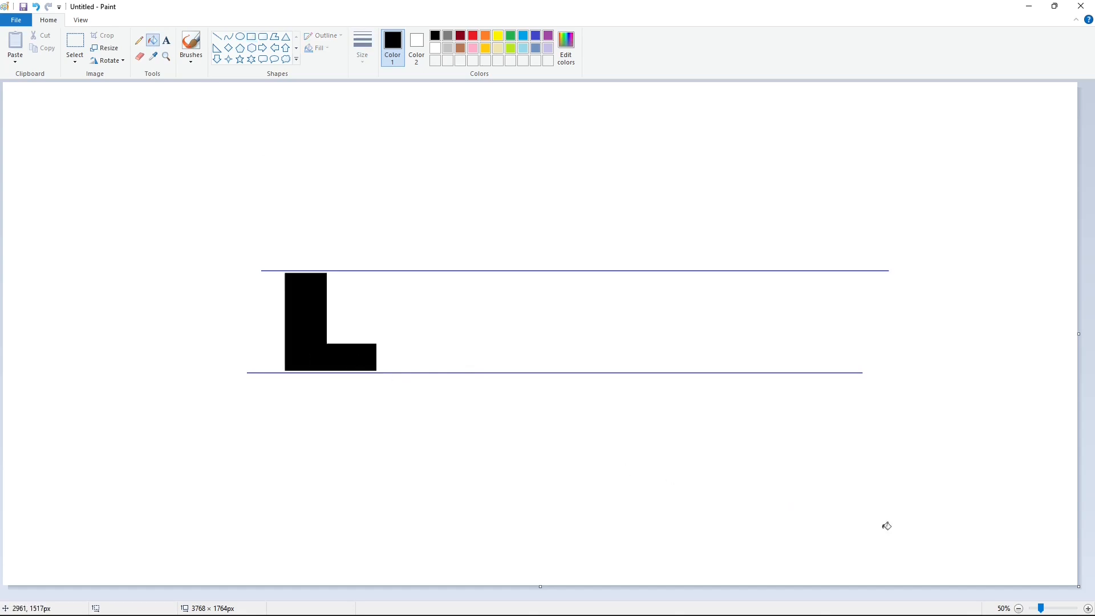
click(1088, 608)
scroll(836, 553, down, 3)
scroll(830, 554, up, 1)
click(1019, 609)
Step: Draw an ellipse about 445 × 355 px directly beside the L, fitted between the two guide lines, as the e's outer shape
click(240, 37)
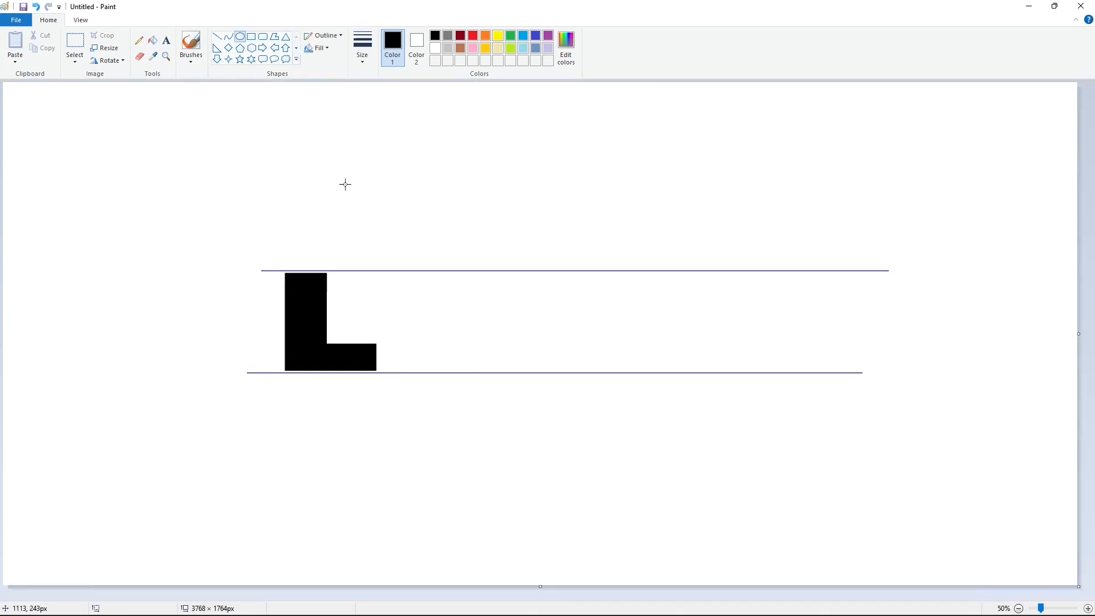
drag(376, 282, 502, 371)
drag(439, 281, 439, 272)
drag(502, 323, 499, 330)
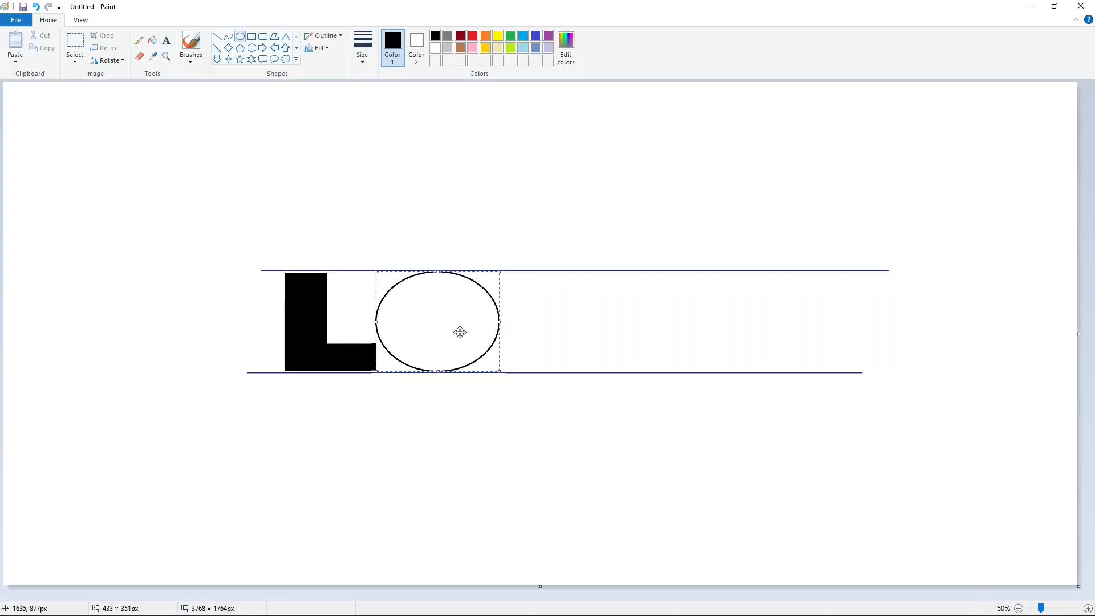
drag(377, 322, 375, 323)
drag(438, 372, 442, 373)
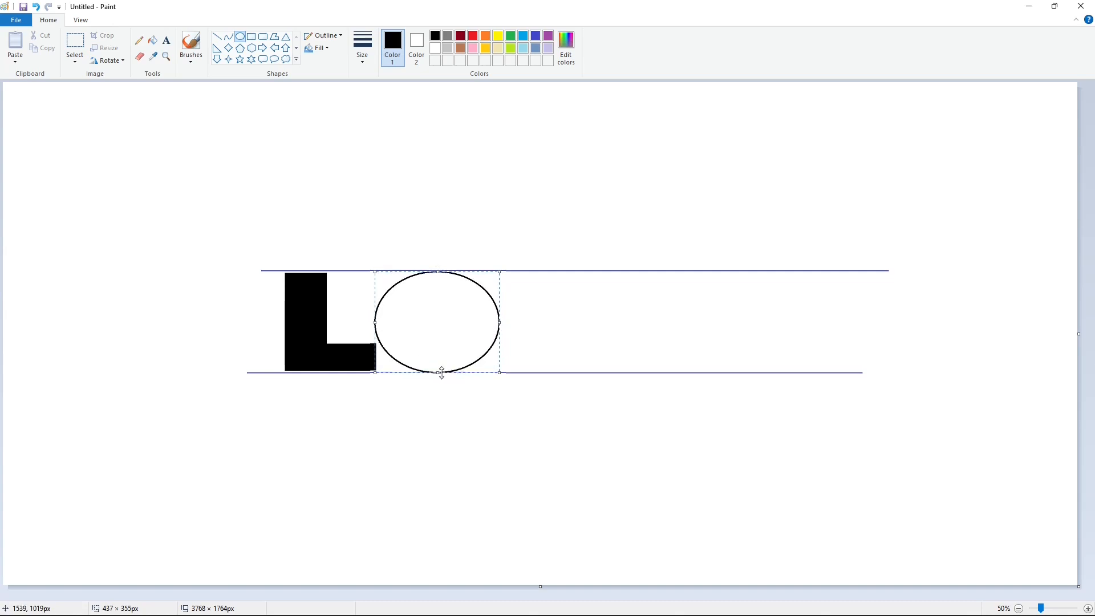
drag(500, 323, 502, 324)
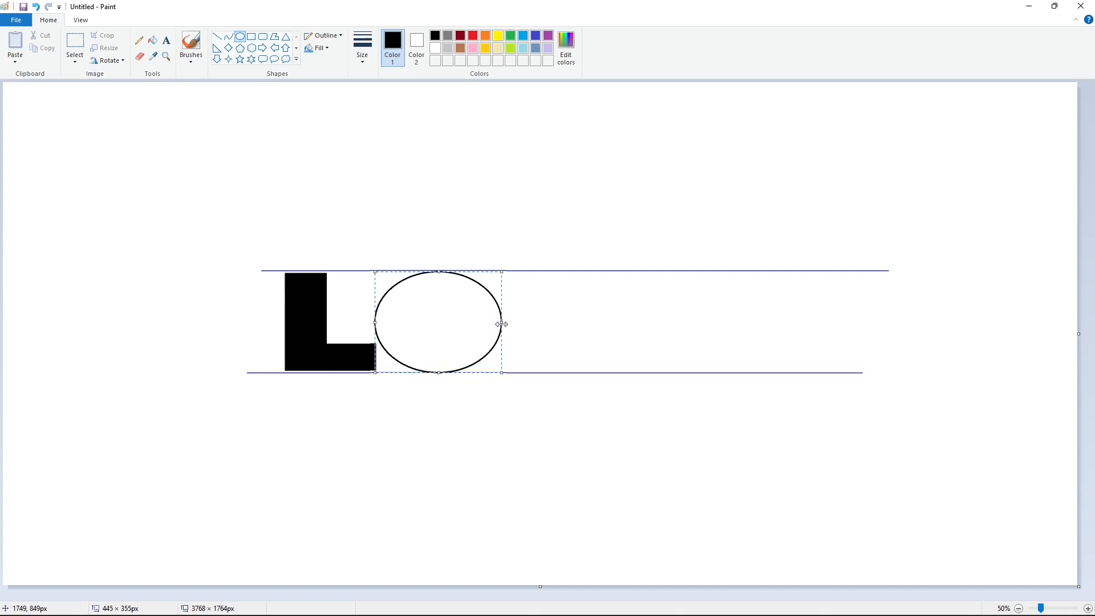
click(565, 332)
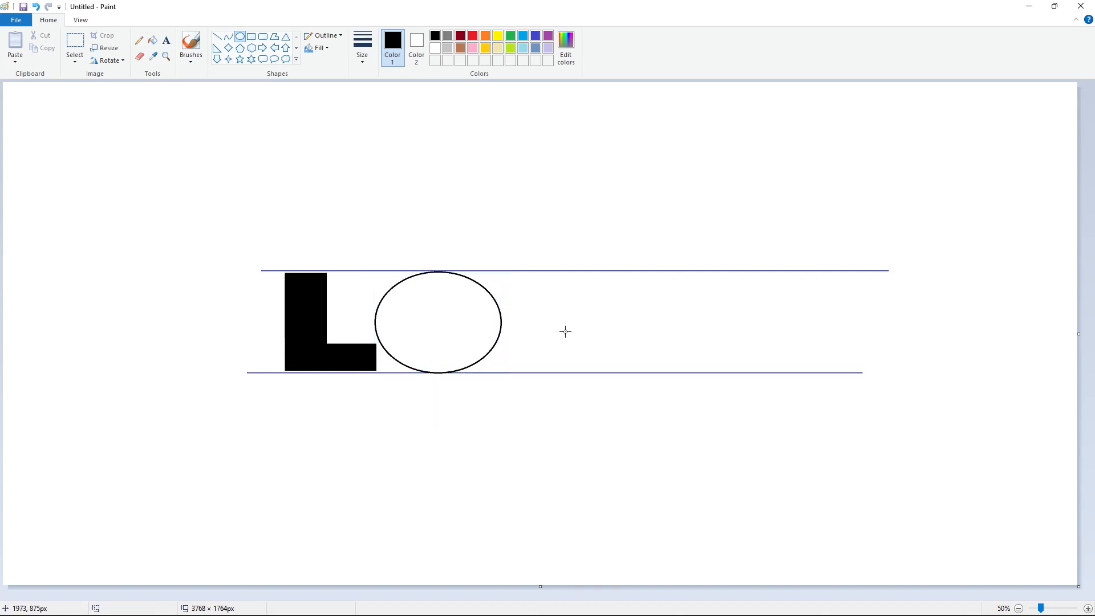
Step: Draw the horizontal lines inside the ellipse that form the e's crossbar and the lower edge of its opening
click(216, 36)
drag(414, 330, 500, 330)
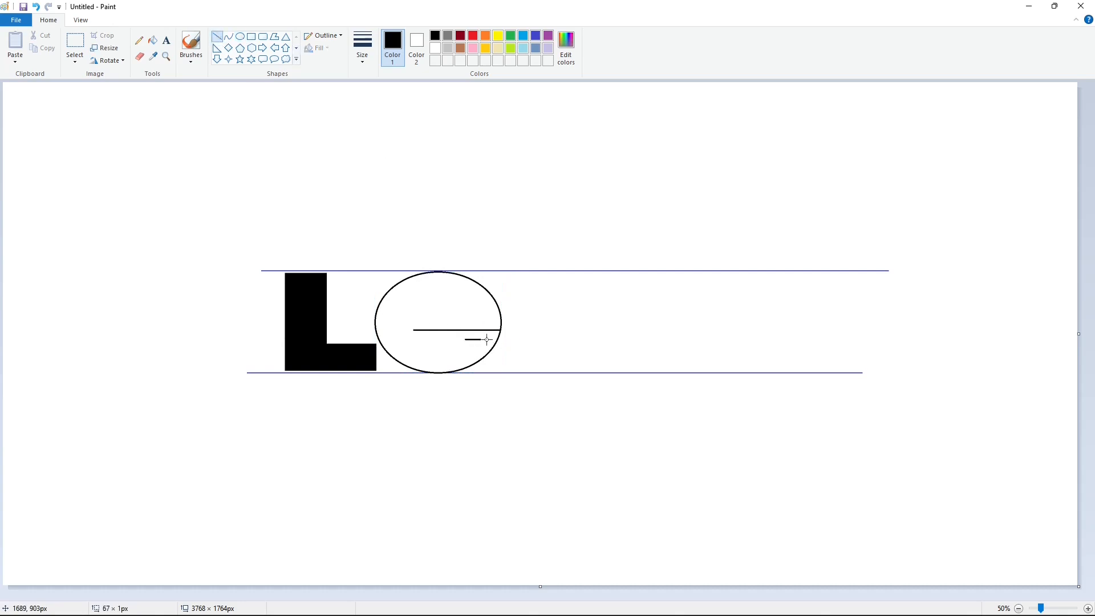
drag(413, 309, 469, 308)
Step: Add curves above and below the crossbar to outline the e's inner openings, and fill the letter's body black
click(228, 36)
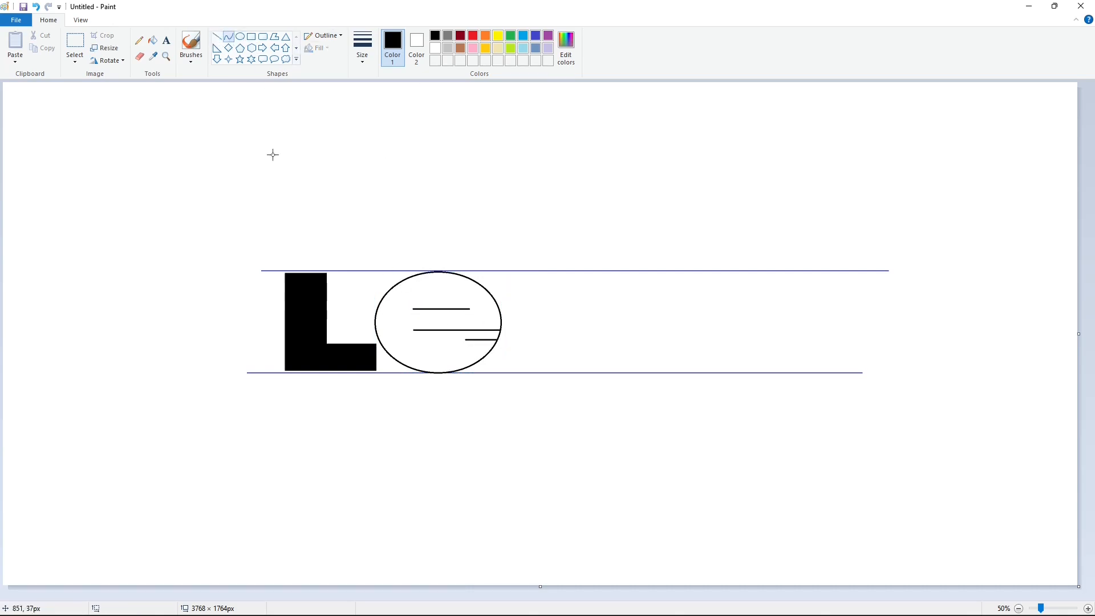
click(422, 289)
click(454, 288)
mouse_move(421, 330)
mouse_down()
mouse_move(466, 340)
mouse_move(417, 352)
mouse_up()
drag(444, 357, 448, 360)
click(152, 40)
click(399, 312)
Step: Open the outer end of the e's gap by covering the remaining black outline with a white line
click(1089, 608)
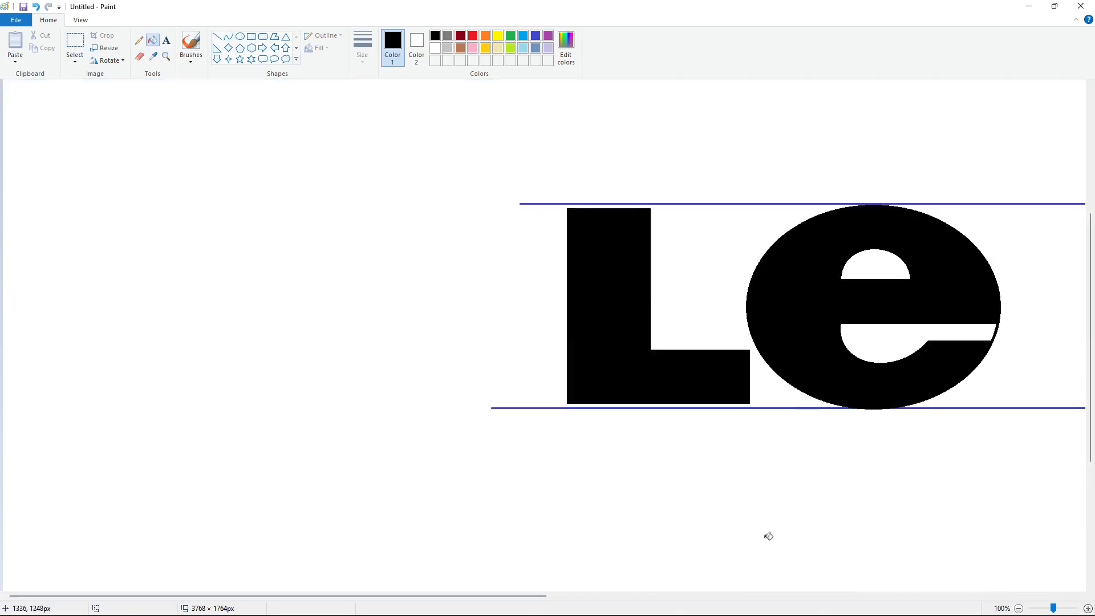
drag(514, 596, 695, 550)
click(217, 36)
click(436, 50)
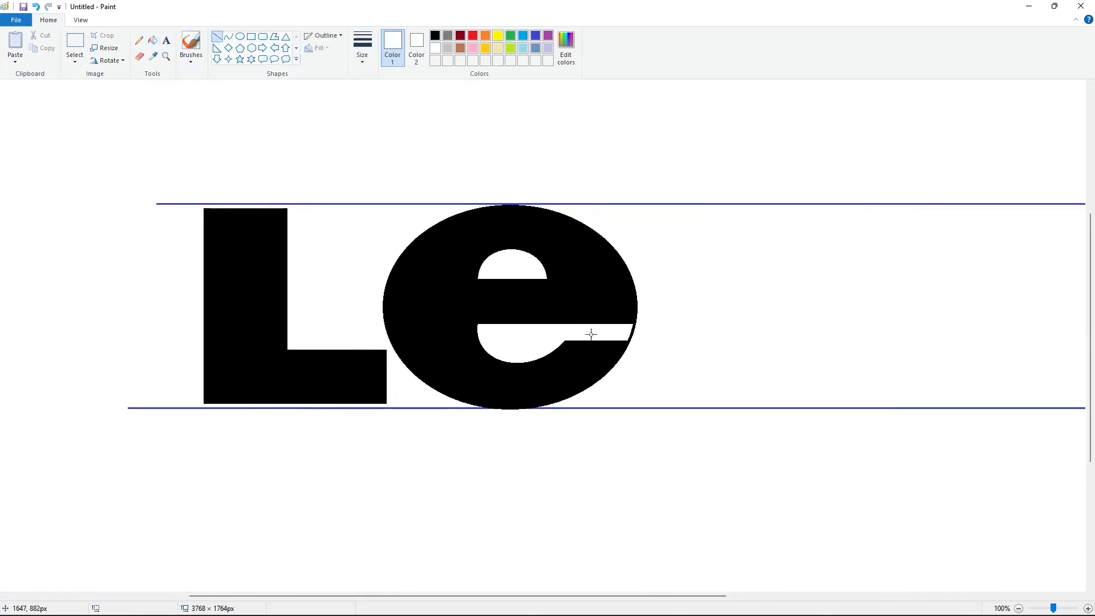
drag(605, 326, 658, 338)
click(690, 349)
click(153, 40)
scroll(831, 455, down, 1)
Step: Draw the V's slanted sides and top edges between the guide lines with black straight lines
click(217, 36)
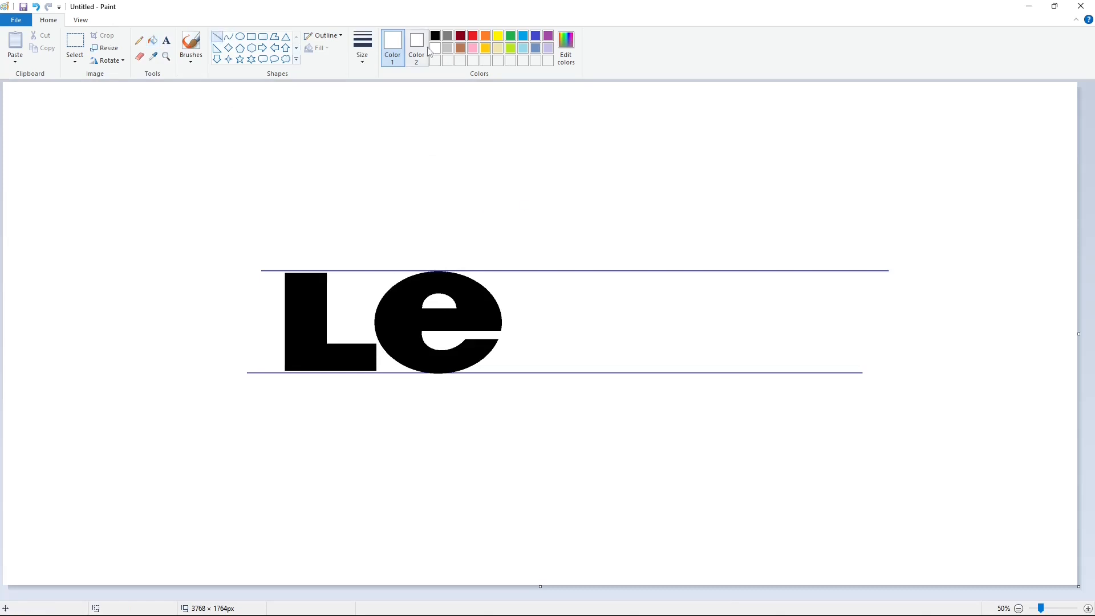
click(435, 35)
drag(488, 274, 539, 371)
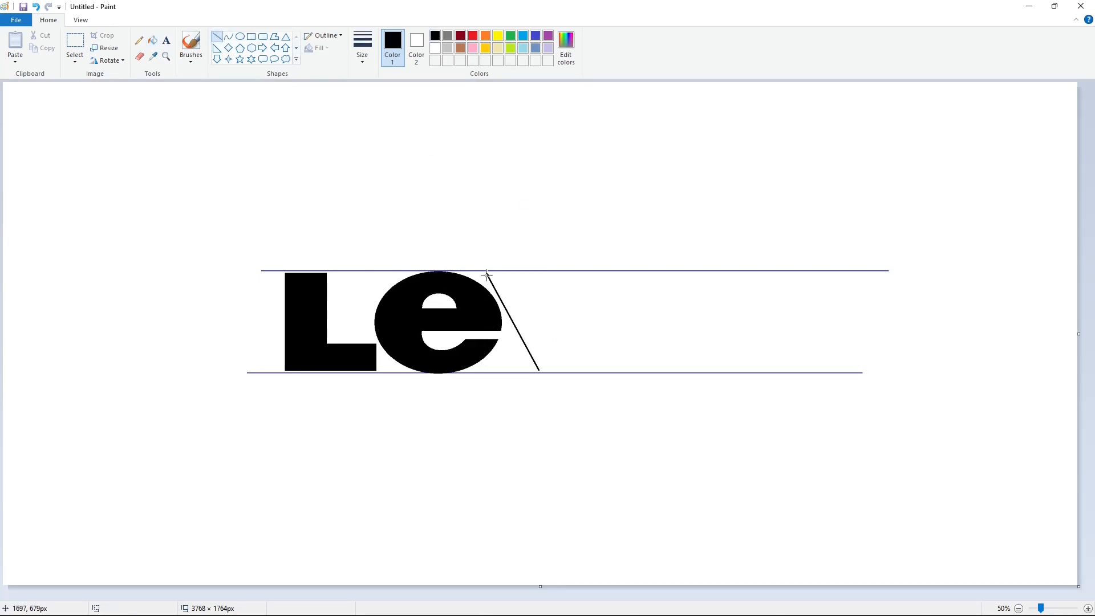
mouse_move(488, 274)
mouse_down()
mouse_move(535, 274)
mouse_move(566, 337)
mouse_up()
key(ctrl+z)
click(546, 277)
drag(592, 274, 563, 337)
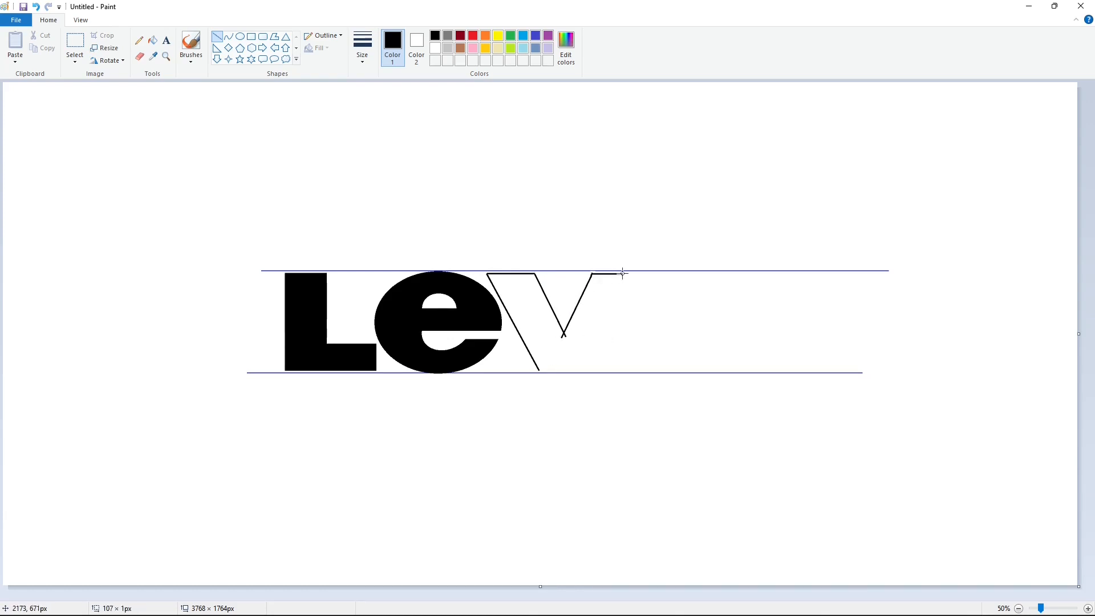
drag(622, 274, 574, 370)
key(ctrl+z)
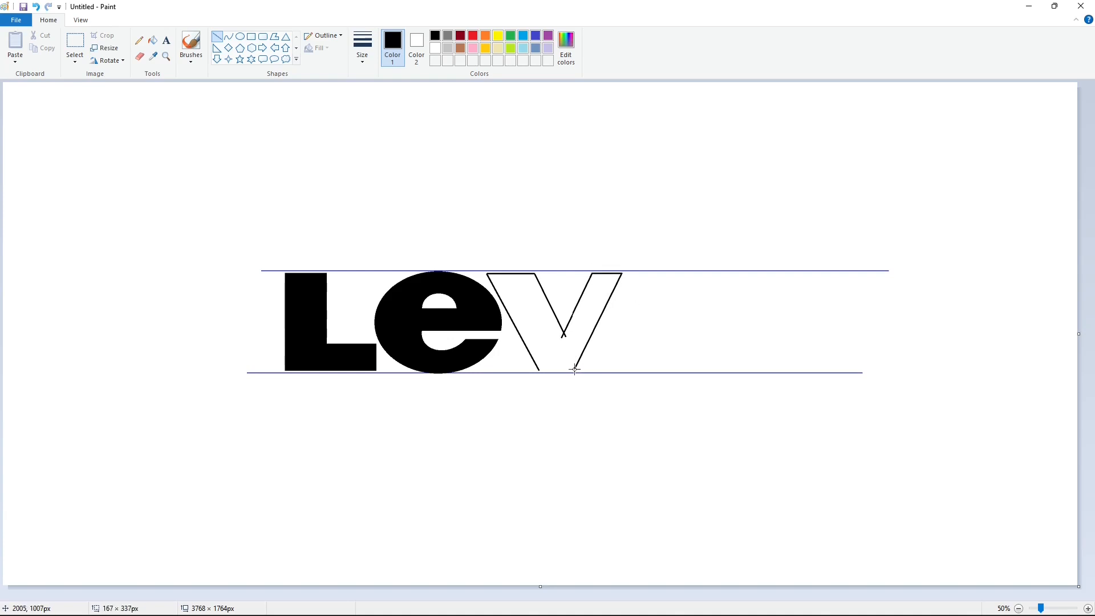
Step: Close the V's outline along its base with a horizontal line and fill the letter black
click(1088, 608)
scroll(798, 513, down, 3)
drag(530, 597, 742, 597)
drag(647, 404, 720, 403)
scroll(361, 205, up, 3)
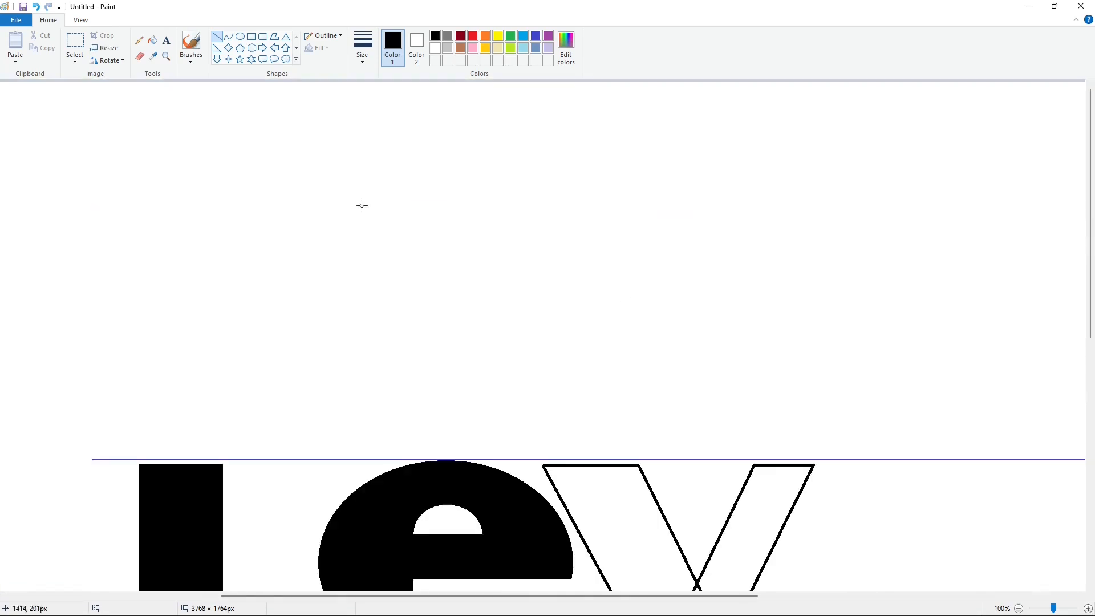
click(153, 41)
scroll(734, 502, down, 3)
click(705, 485)
click(1019, 609)
Step: Draw a narrow upright rectangle beside the V as the letter I and fill it black
click(252, 37)
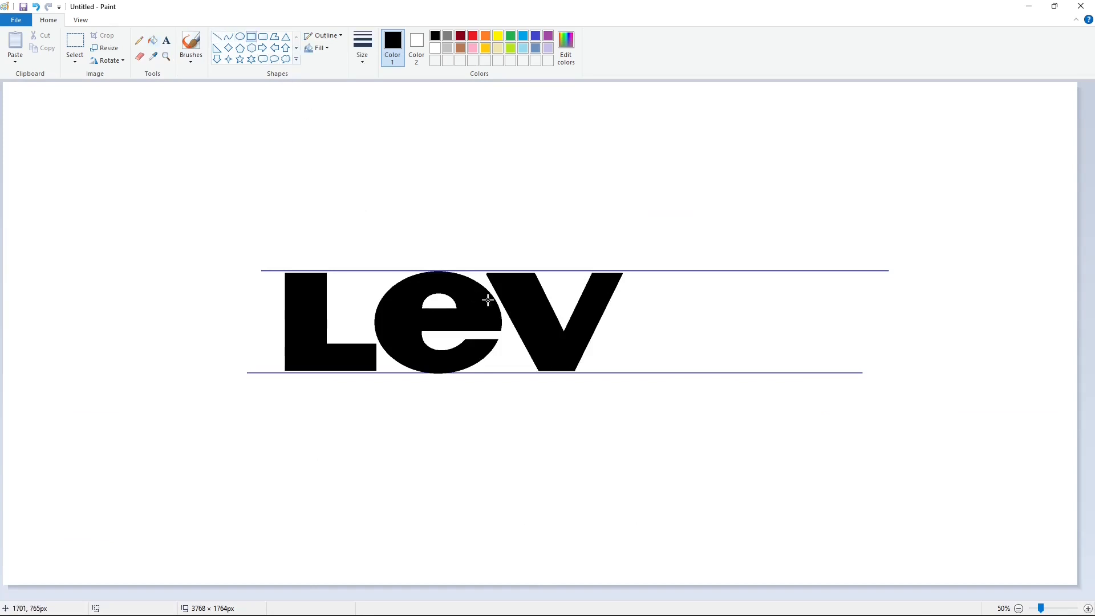
drag(626, 273, 664, 372)
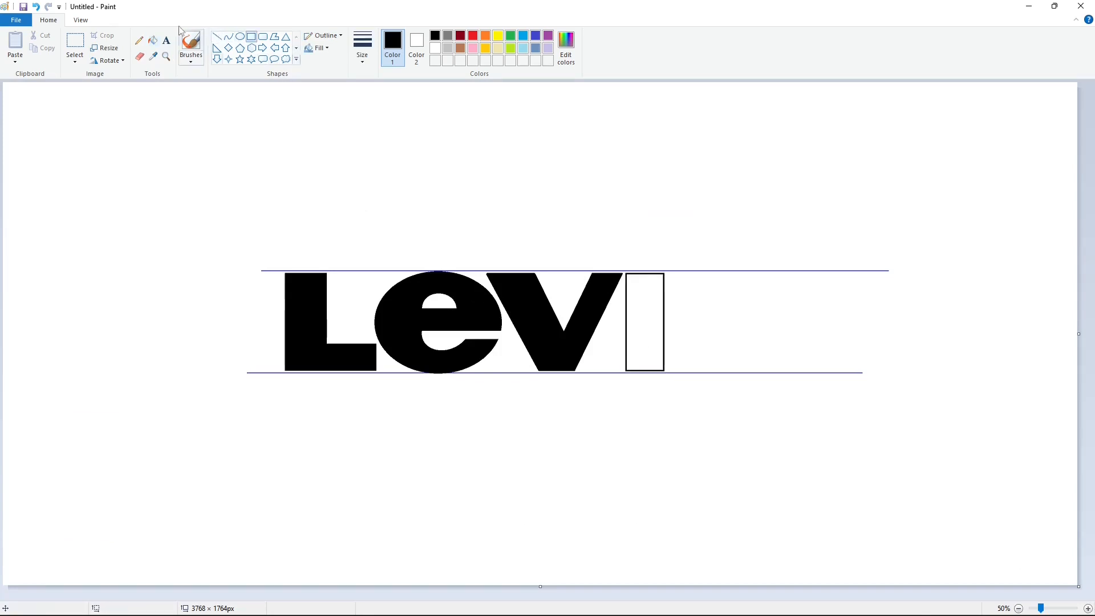
click(153, 40)
click(648, 291)
Step: Draw the apostrophe after the I from a small rectangle and a slanted tail, and fill it black
click(251, 36)
mouse_move(672, 264)
mouse_down()
mouse_move(695, 285)
mouse_move(685, 280)
mouse_up()
click(217, 35)
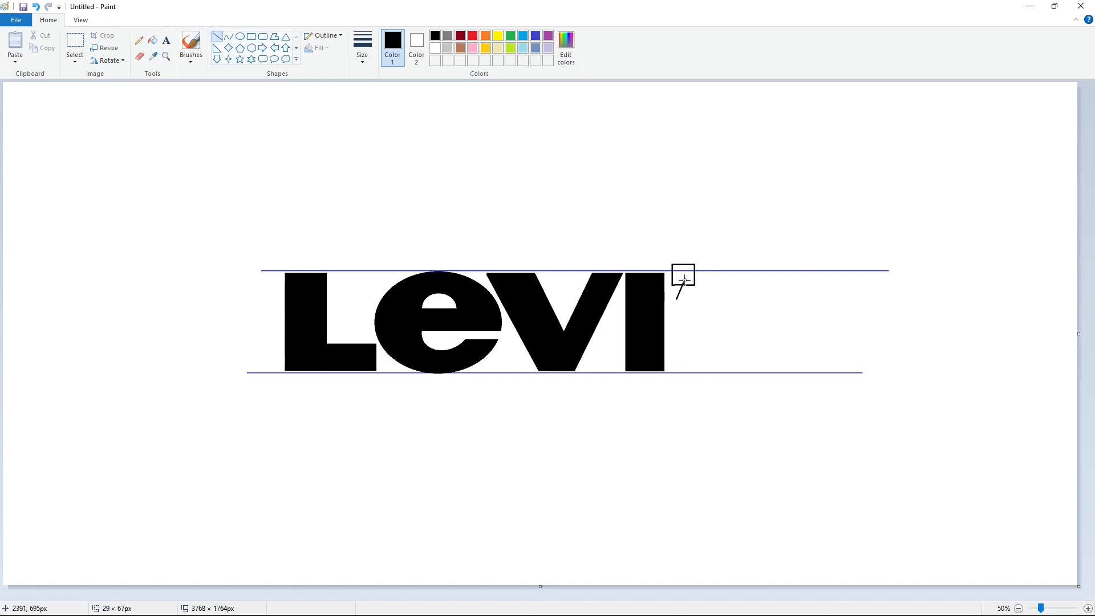
click(1087, 608)
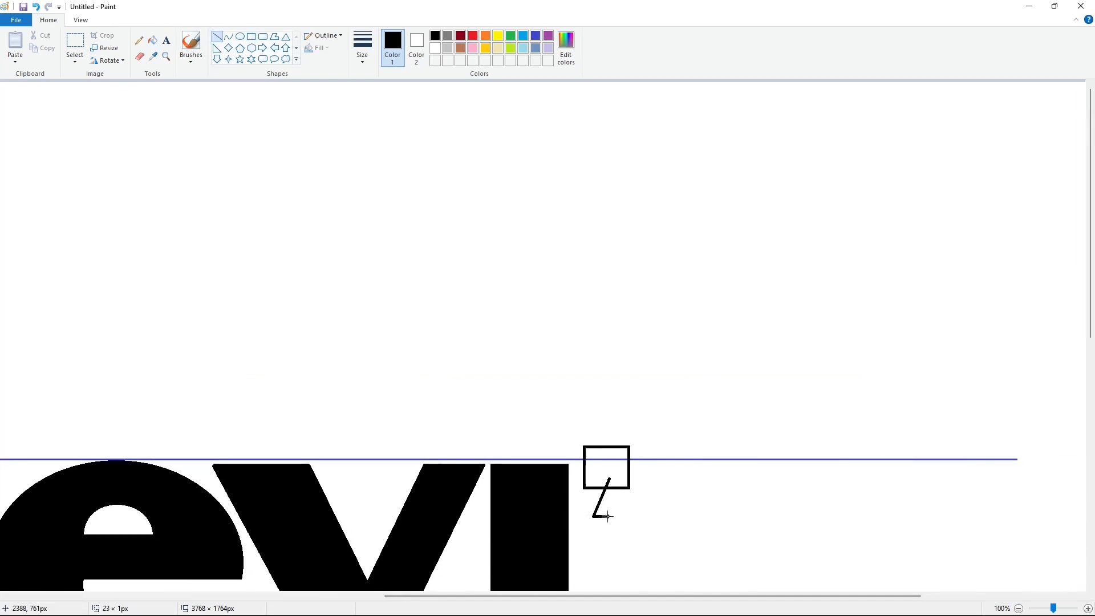
drag(618, 507, 630, 488)
click(152, 40)
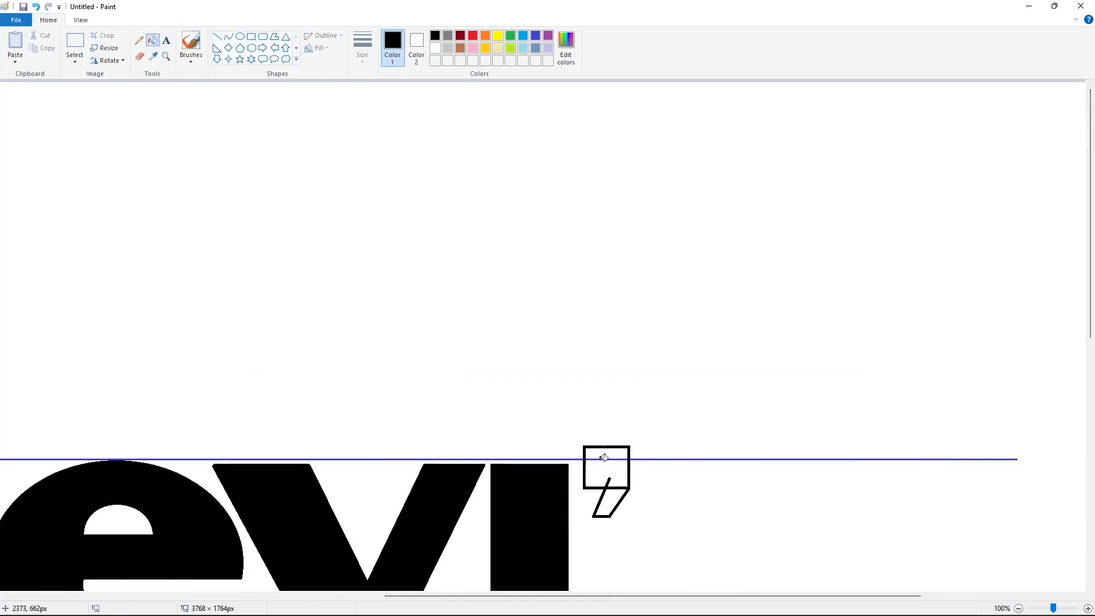
click(620, 456)
click(1019, 609)
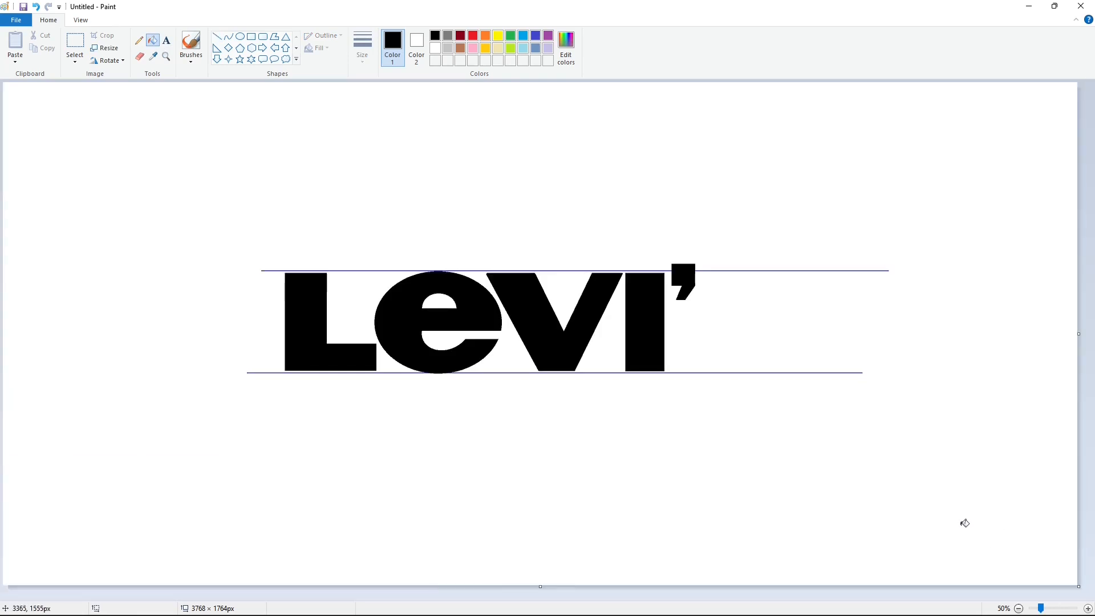
Step: Clean up the apostrophe's outer edge with a white line
click(1087, 609)
click(216, 36)
click(435, 48)
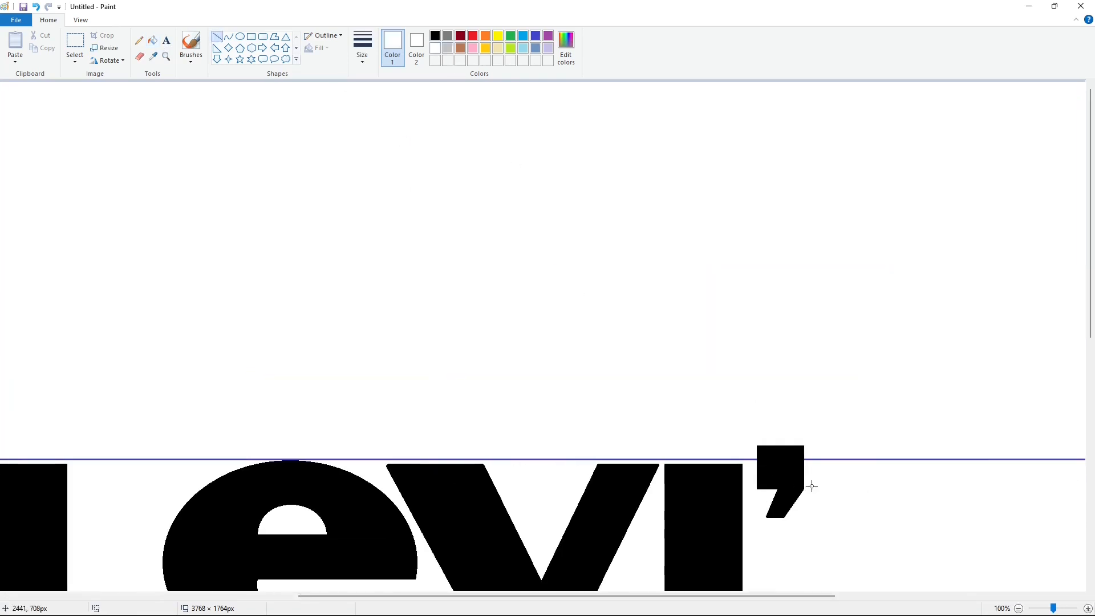
click(847, 497)
click(1019, 609)
Step: Draw the S's upper terminal and upper outer curve in black, starting just after the apostrophe
click(435, 36)
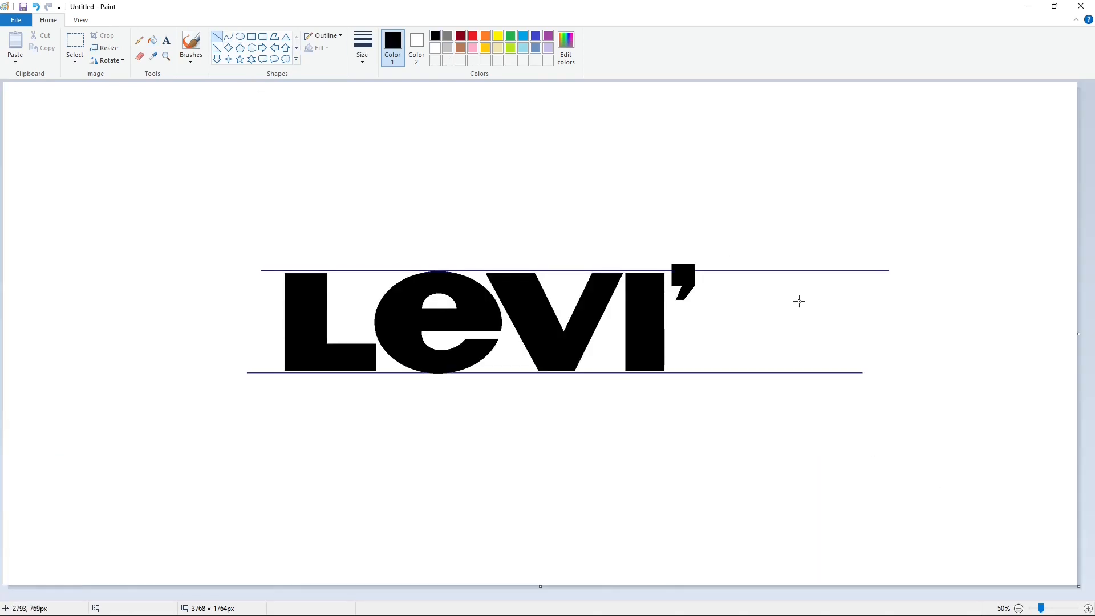
mouse_move(800, 302)
mouse_down()
mouse_move(702, 288)
mouse_move(732, 254)
mouse_up()
click(228, 36)
click(747, 308)
drag(702, 288, 728, 334)
mouse_move(710, 308)
mouse_down()
mouse_move(689, 307)
mouse_move(694, 323)
mouse_up()
click(841, 369)
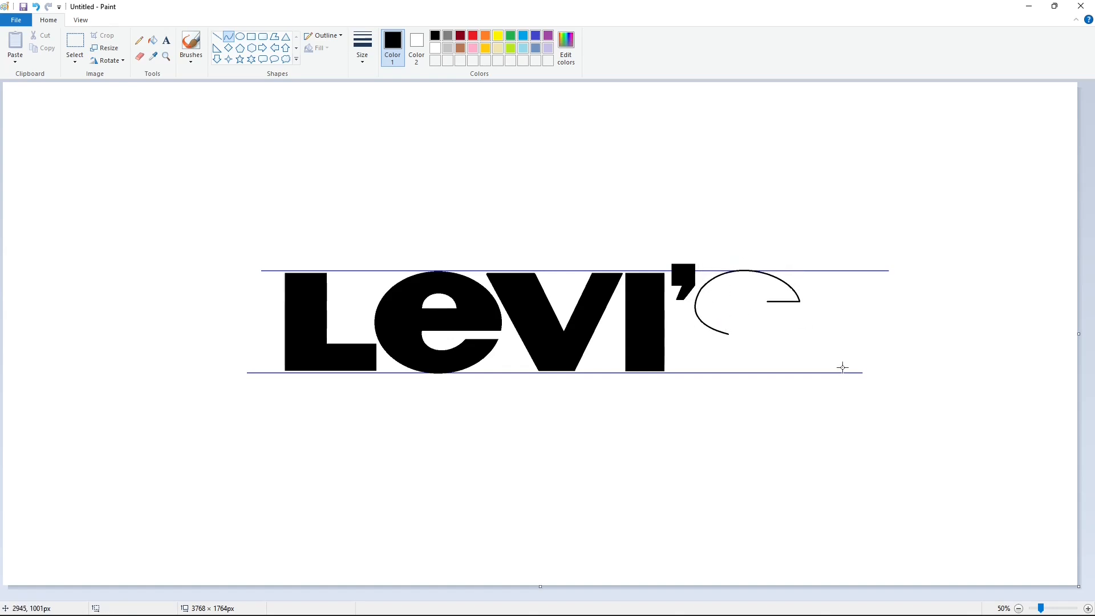
Step: Complete the S with its lower terminal and the remaining inner and outer curves, and fill it black
mouse_move(728, 333)
mouse_down()
mouse_move(757, 350)
mouse_move(764, 338)
mouse_move(728, 340)
mouse_move(731, 357)
mouse_move(696, 341)
mouse_up()
click(814, 379)
mouse_move(769, 301)
mouse_down()
mouse_move(732, 298)
mouse_move(740, 283)
mouse_move(773, 310)
mouse_up()
click(711, 303)
mouse_move(741, 303)
mouse_down()
mouse_move(731, 304)
mouse_move(787, 359)
mouse_move(818, 336)
mouse_move(696, 341)
mouse_move(766, 374)
mouse_move(701, 381)
mouse_up()
click(832, 303)
click(848, 341)
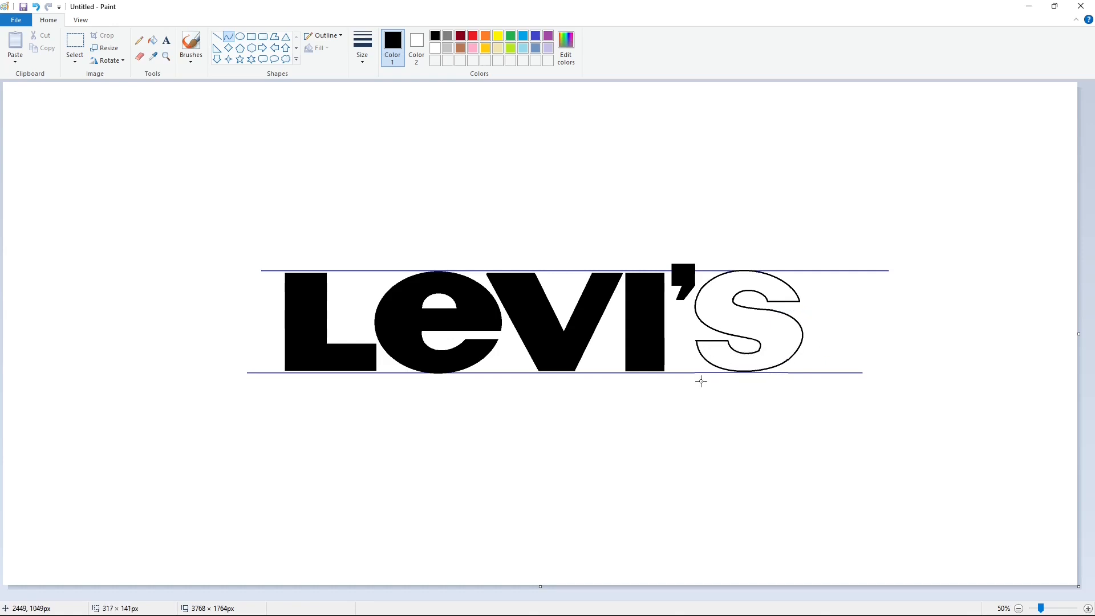
click(152, 40)
click(713, 319)
Step: Remove the guide lines by filling the background with indigo and refilling it with white
click(536, 35)
click(557, 150)
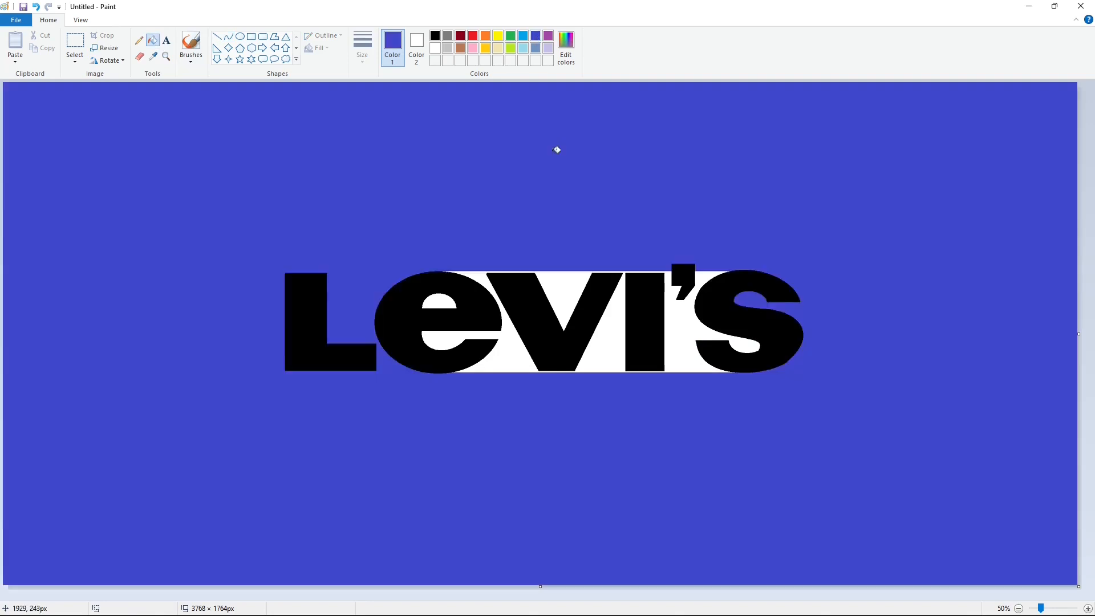
click(435, 48)
click(488, 137)
Step: Draw a long black horizontal line above the wordmark and an inward-slanting line down from its left end
click(217, 36)
click(435, 35)
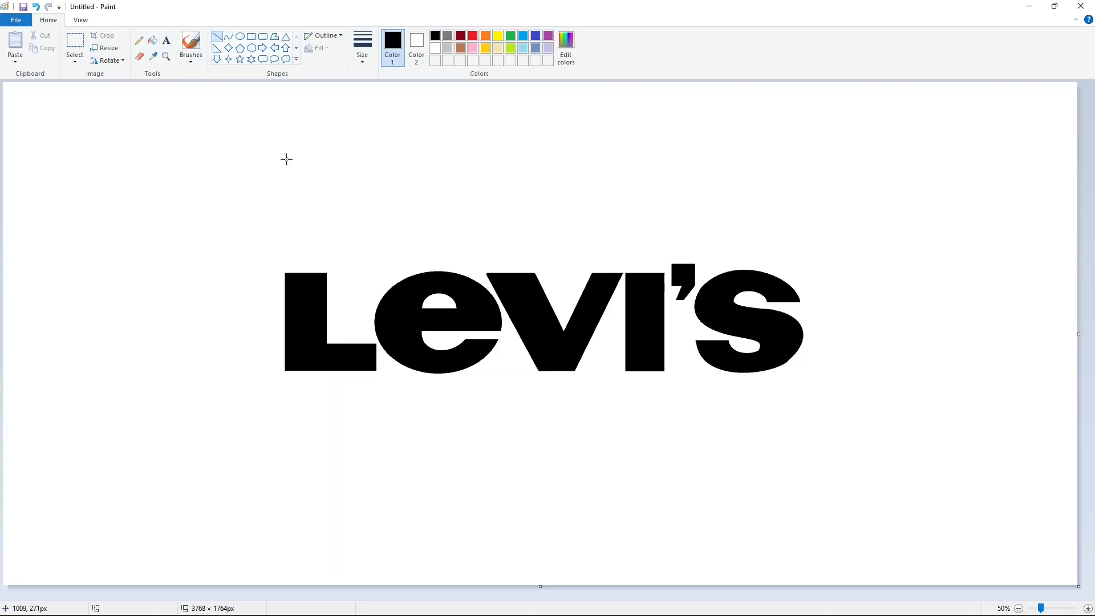
drag(193, 196, 858, 197)
key(ctrl+z)
drag(194, 196, 845, 197)
mouse_move(195, 197)
mouse_down()
mouse_move(259, 481)
mouse_move(540, 479)
mouse_up()
Step: Draw an upward-arching curve from the slanted side's lower end to below the wordmark's middle, about 981 px wide
click(228, 36)
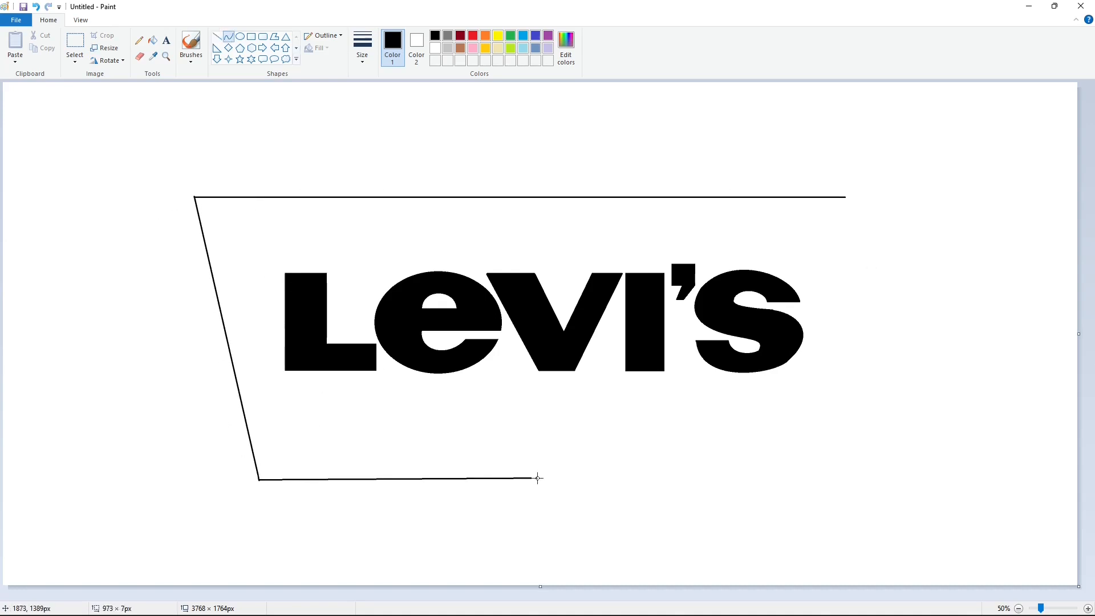
click(352, 431)
click(443, 426)
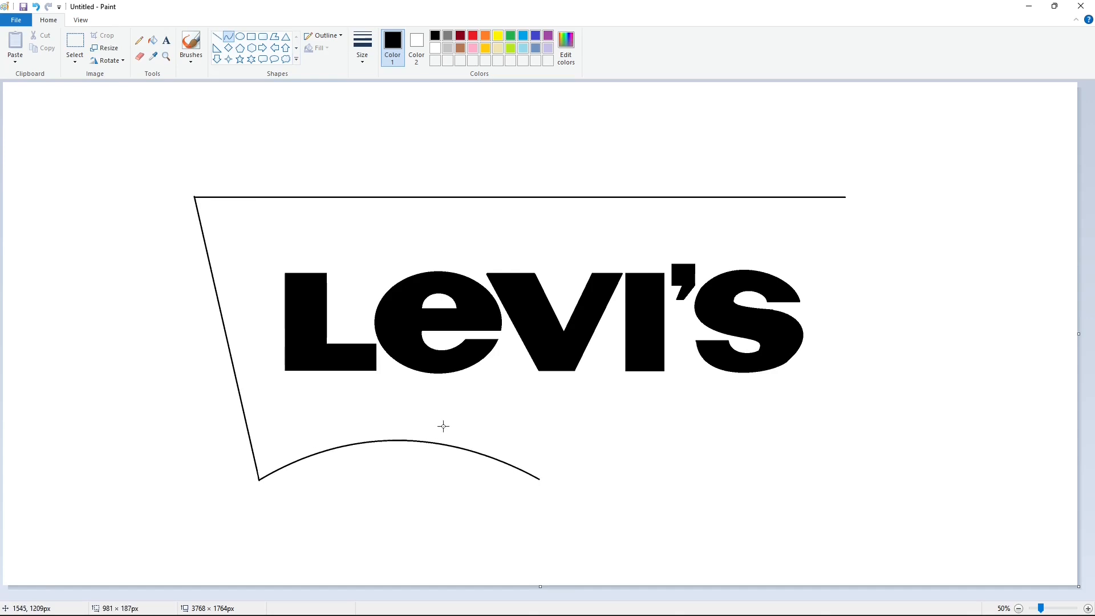
Step: Select and copy the area containing the wordmark and the partial badge outline, and clear the selection
click(75, 46)
drag(150, 163, 660, 516)
click(717, 512)
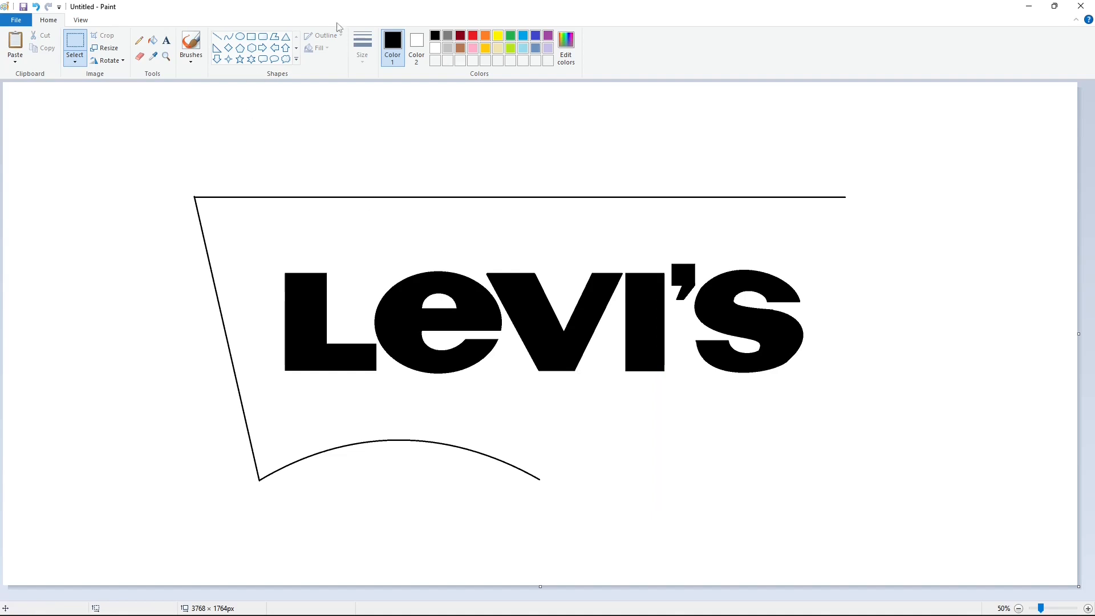
Step: Recolour the partial badge outline around the wordmark to indigo with the fill tool
click(548, 36)
click(535, 35)
click(152, 40)
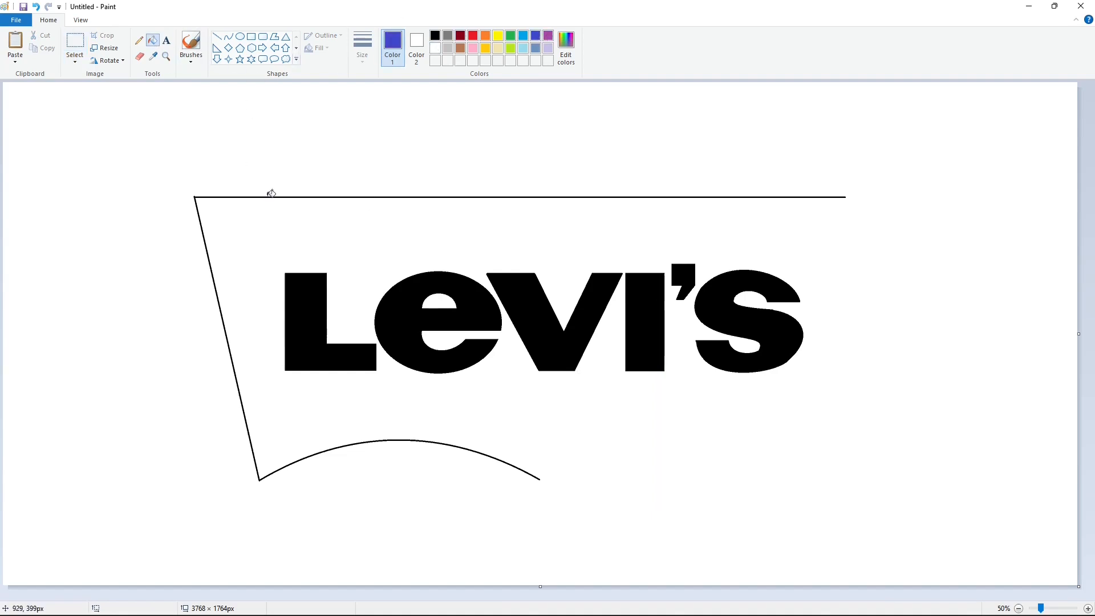
click(275, 194)
key(ctrl+z)
click(276, 194)
click(75, 46)
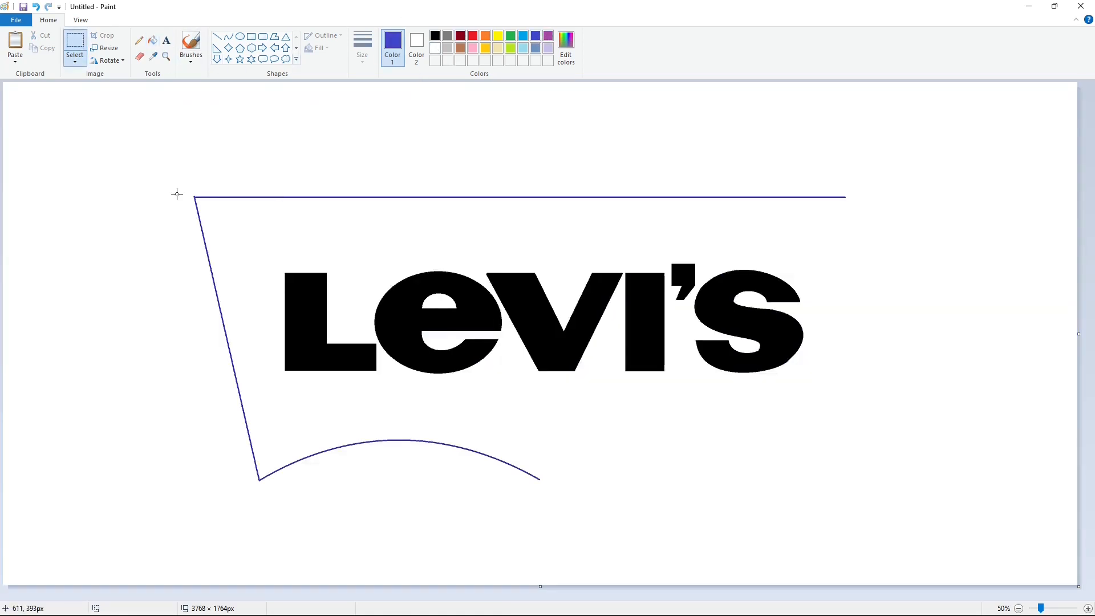
Step: Cover the Levi's wordmark with a solid white rectangle, leaving only the partial badge outline
click(251, 36)
click(320, 48)
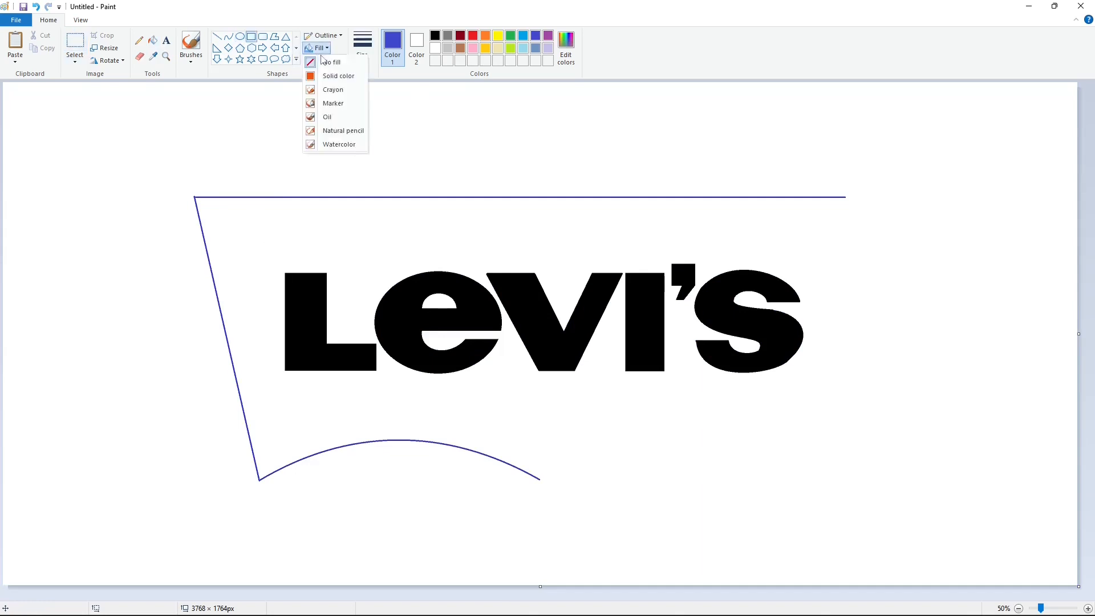
click(329, 71)
click(435, 48)
drag(263, 243, 807, 386)
click(867, 410)
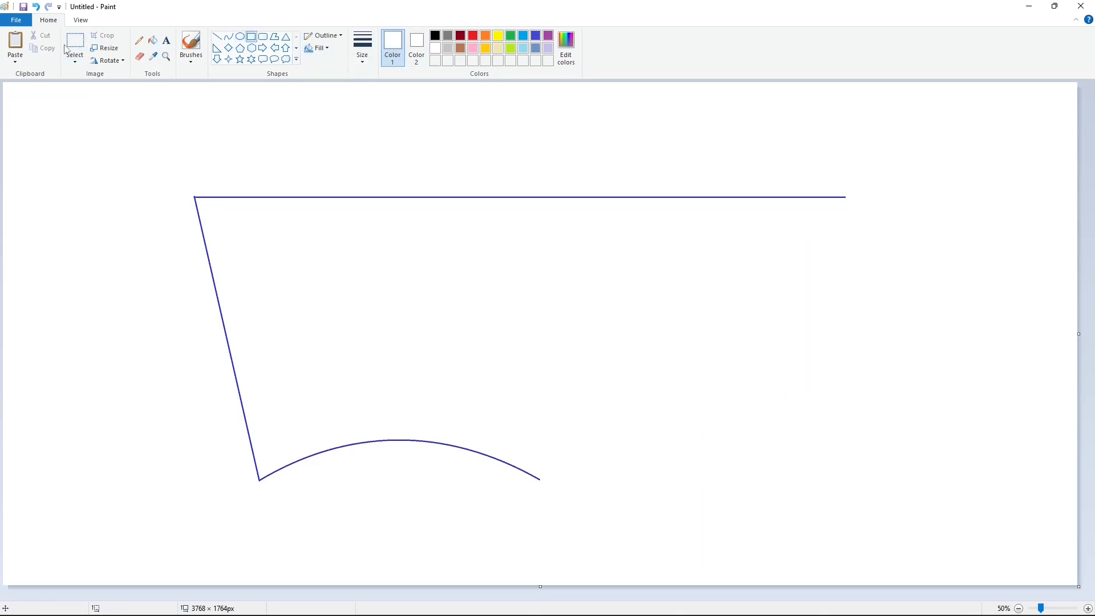
Step: Select and copy the partial badge outline, and undo the white rectangle covering the Levi's wordmark
click(75, 43)
drag(140, 128, 960, 545)
click(1000, 531)
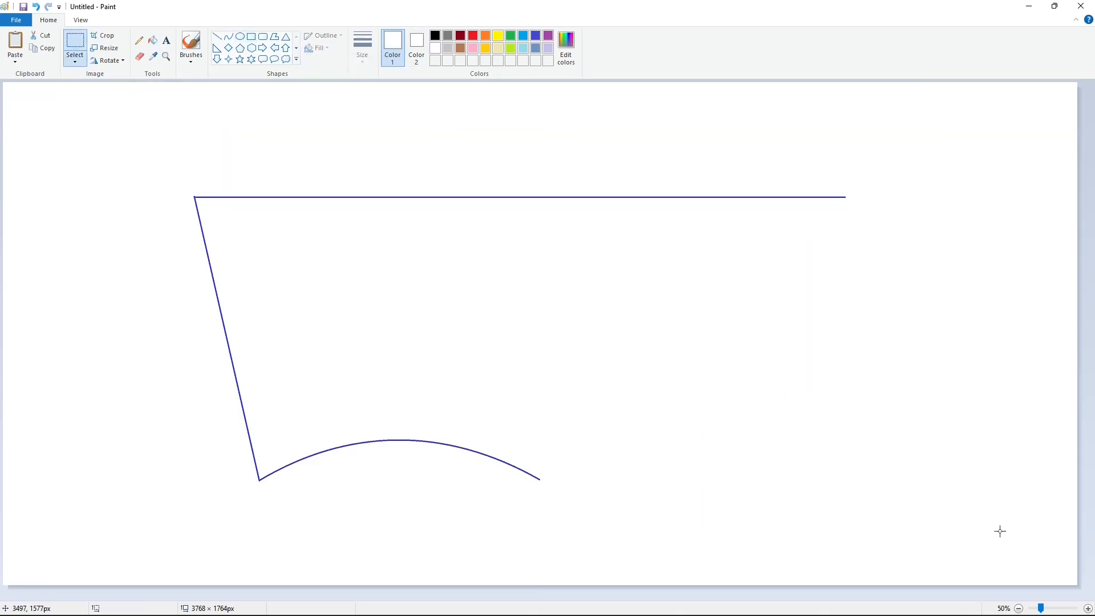
key(ctrl+z)
Step: Paste the copied partial badge outline as a transparent selection and flip it horizontally
click(1088, 610)
drag(467, 597, 734, 587)
scroll(708, 542, down, 5)
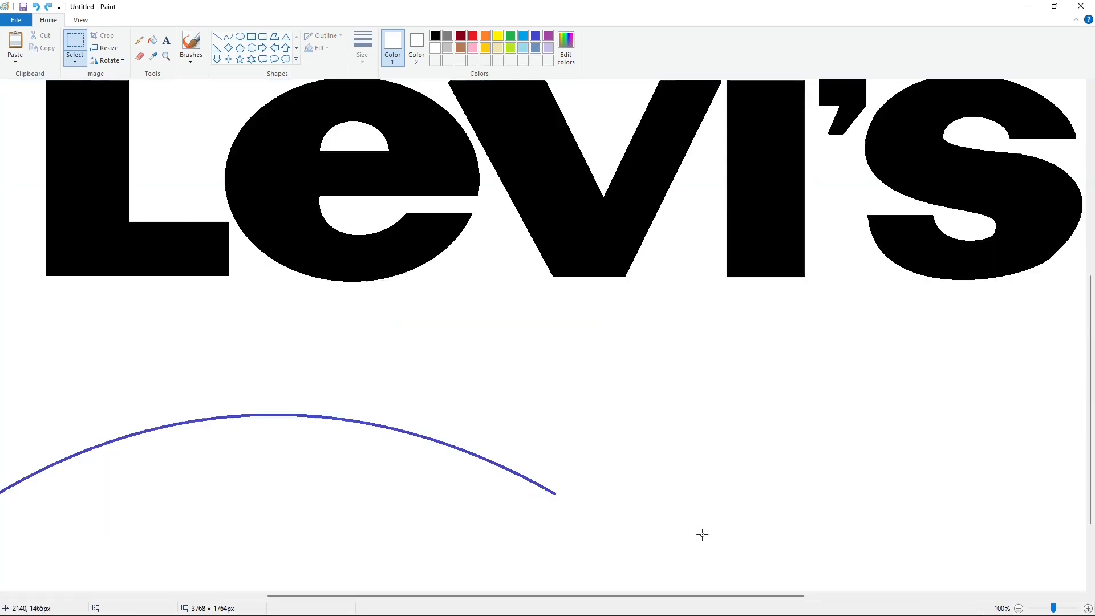
key(ctrl+v)
click(75, 59)
click(101, 166)
click(101, 164)
click(108, 60)
click(116, 123)
Step: Move the mirrored outline so its arc starts where the original arc ends, below the wordmark's middle
drag(472, 467, 492, 355)
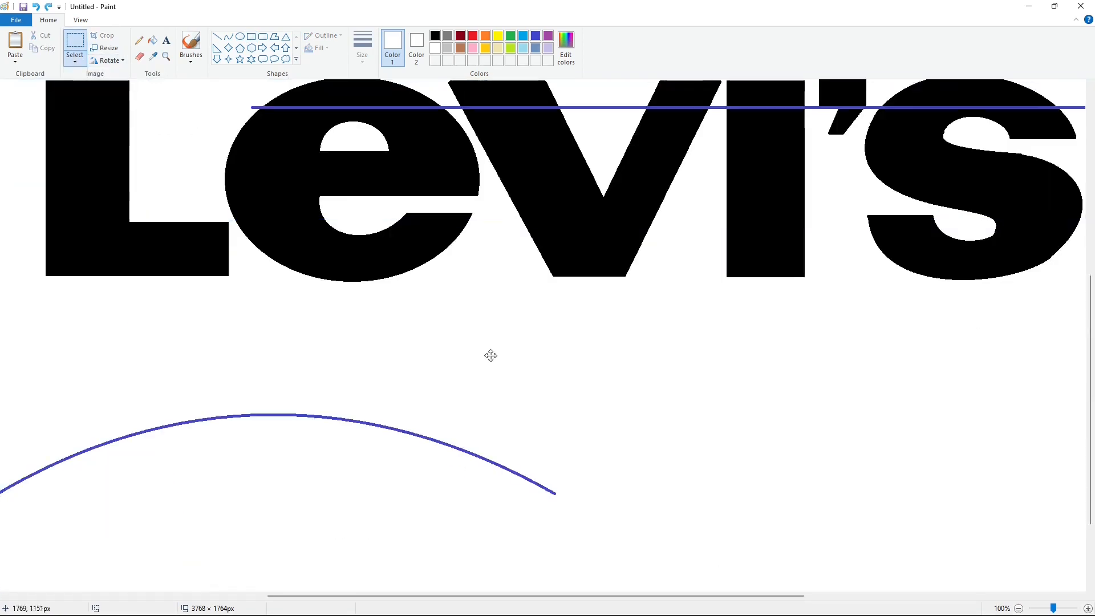
drag(596, 576, 582, 407)
drag(648, 471, 460, 457)
drag(740, 475, 636, 477)
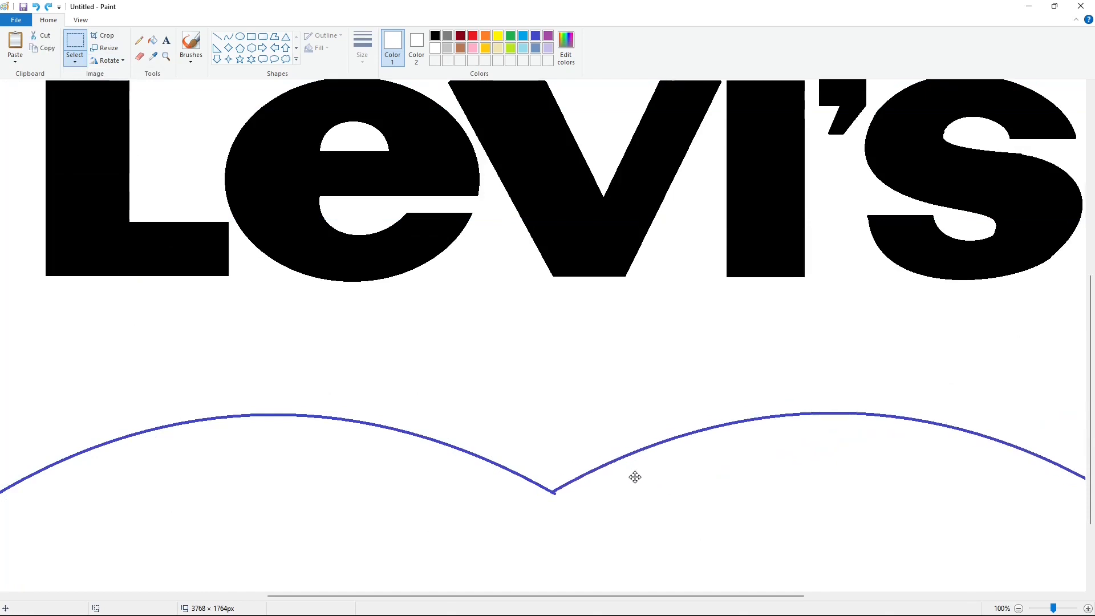
Step: Nudge the mirrored outline horizontally until both halves of the badge join exactly, and clear the selection
key(Right)
key(Right)
key(Right)
key(Right)
key(Right)
key(Left)
key(Left)
key(Left)
key(Left)
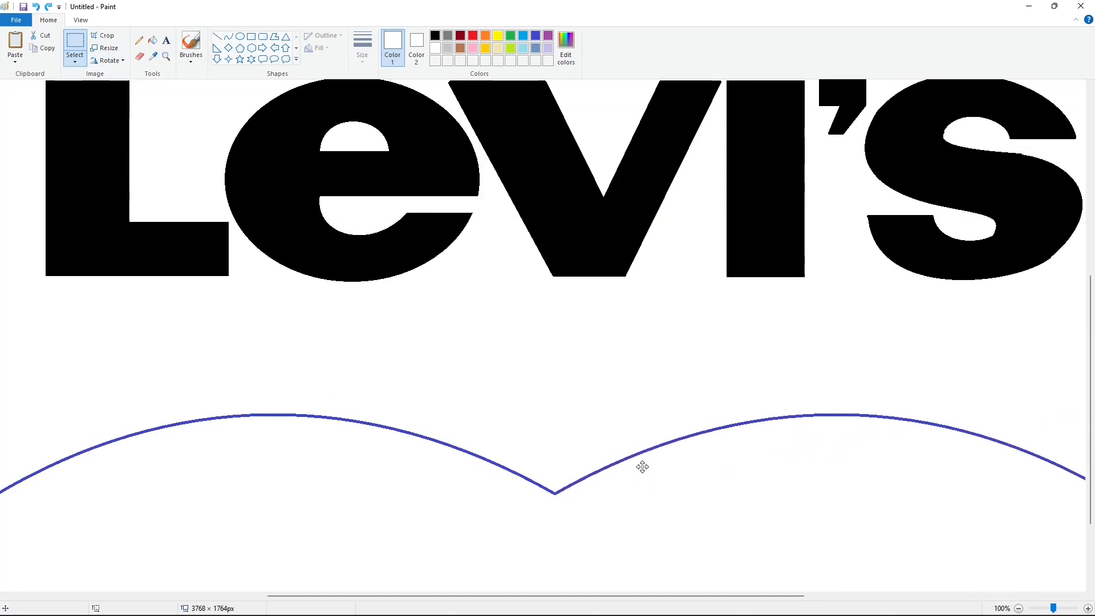
click(1019, 608)
click(936, 533)
click(1089, 608)
drag(448, 597, 767, 597)
ctrl+scroll(868, 455, down, 1)
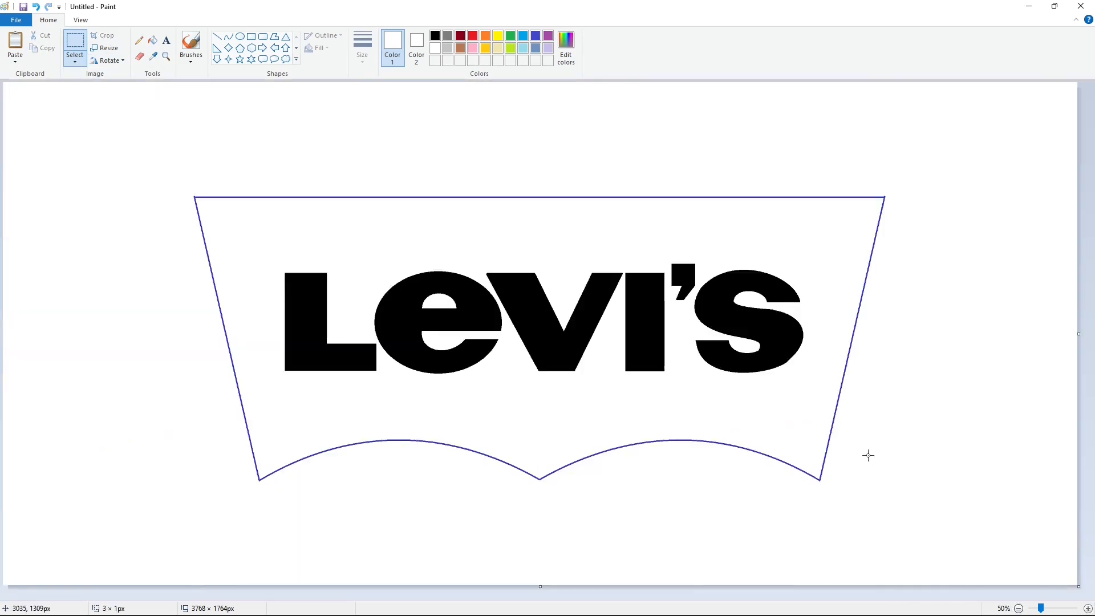
Step: Fill the closed badge shape around the wordmark with indigo
click(153, 40)
click(536, 35)
click(578, 240)
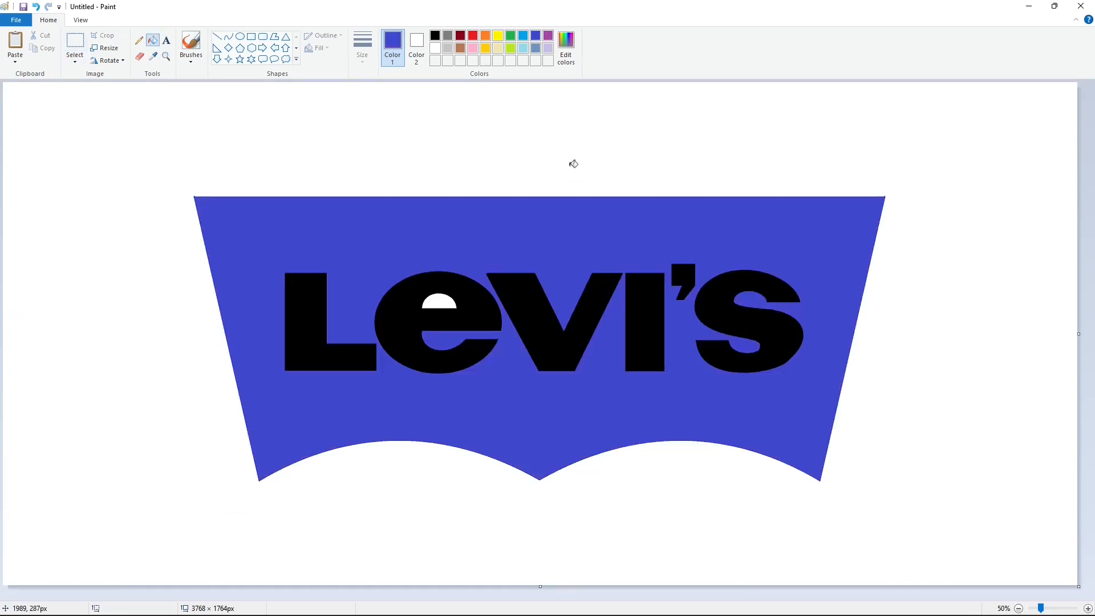
Step: Mix a lighter lavender tint of the indigo and recolour the badge with it
click(566, 48)
drag(668, 287, 666, 256)
click(451, 390)
click(529, 246)
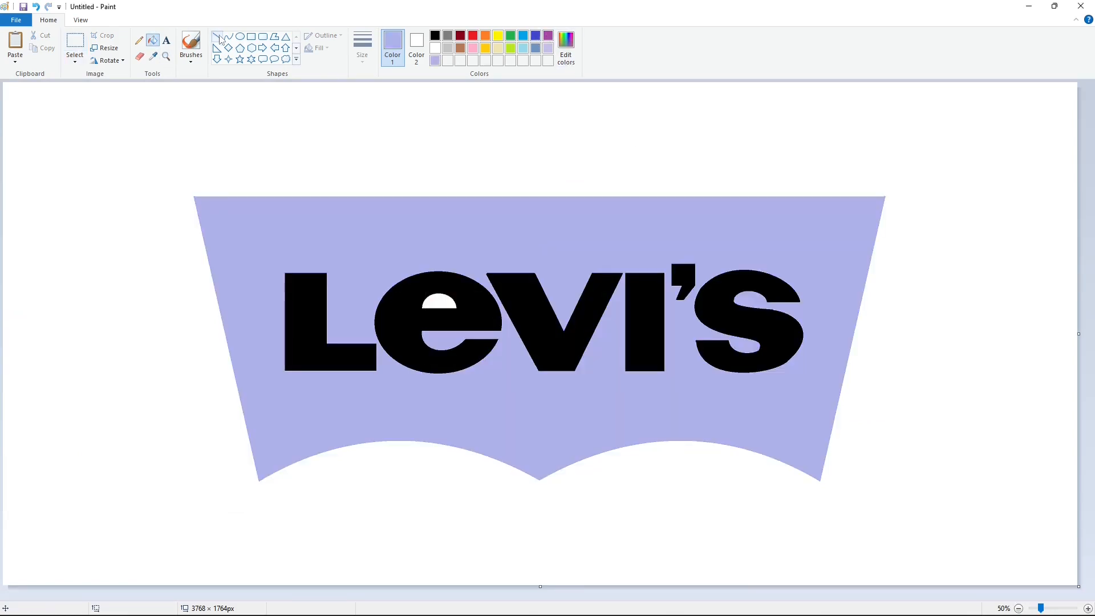
Step: Draw a narrow upright black rectangle without fill across the badge's top edge, near its upper-right corner, as the R's stem
click(251, 36)
click(435, 35)
drag(784, 193, 792, 245)
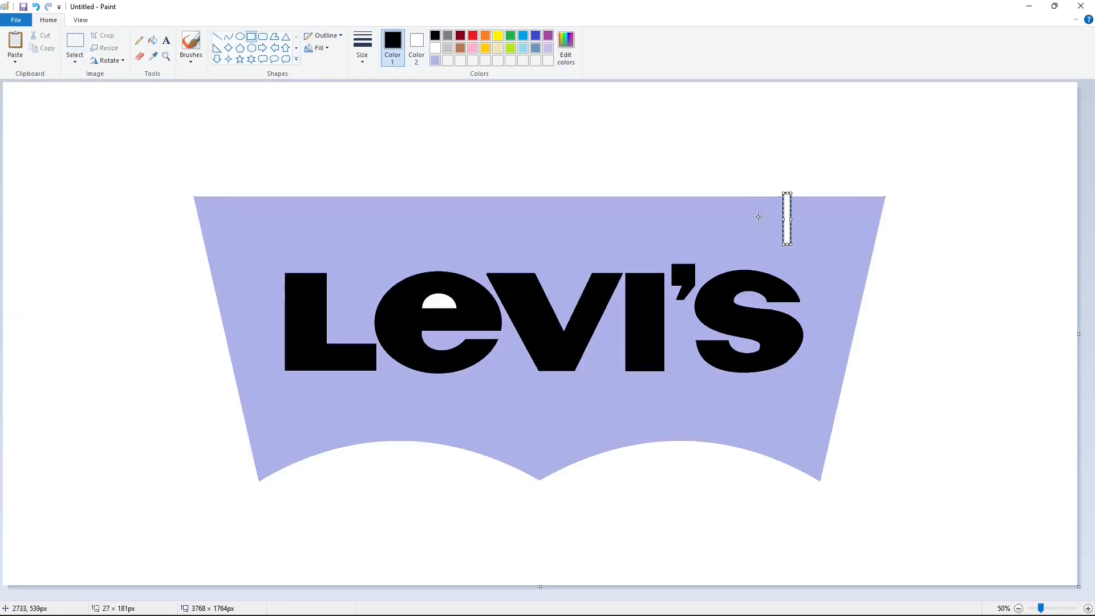
click(323, 48)
click(343, 74)
key(ctrl+z)
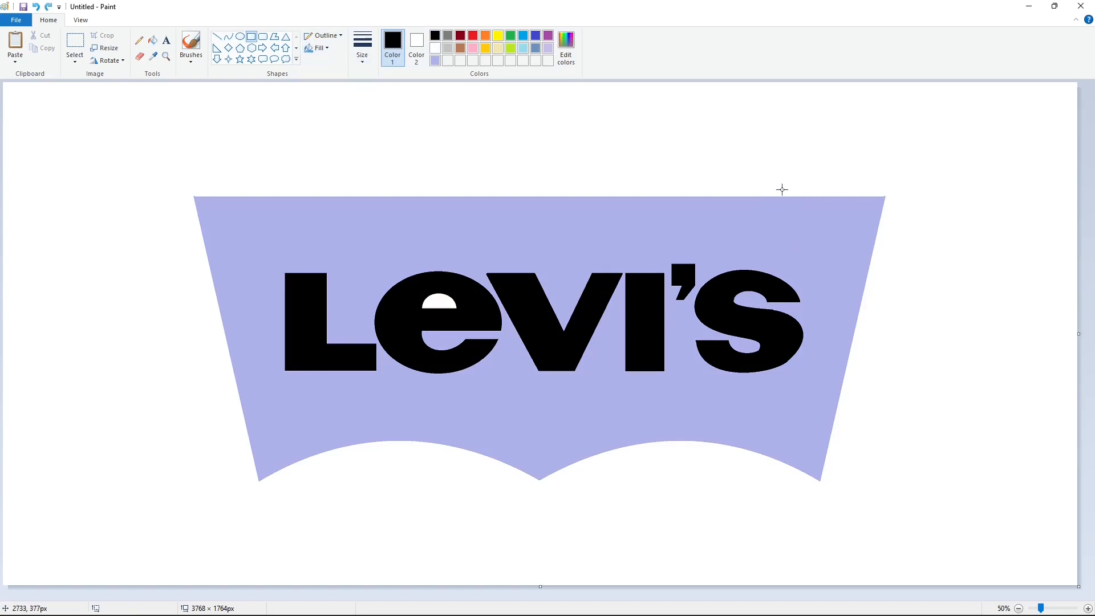
drag(783, 190, 791, 245)
click(916, 243)
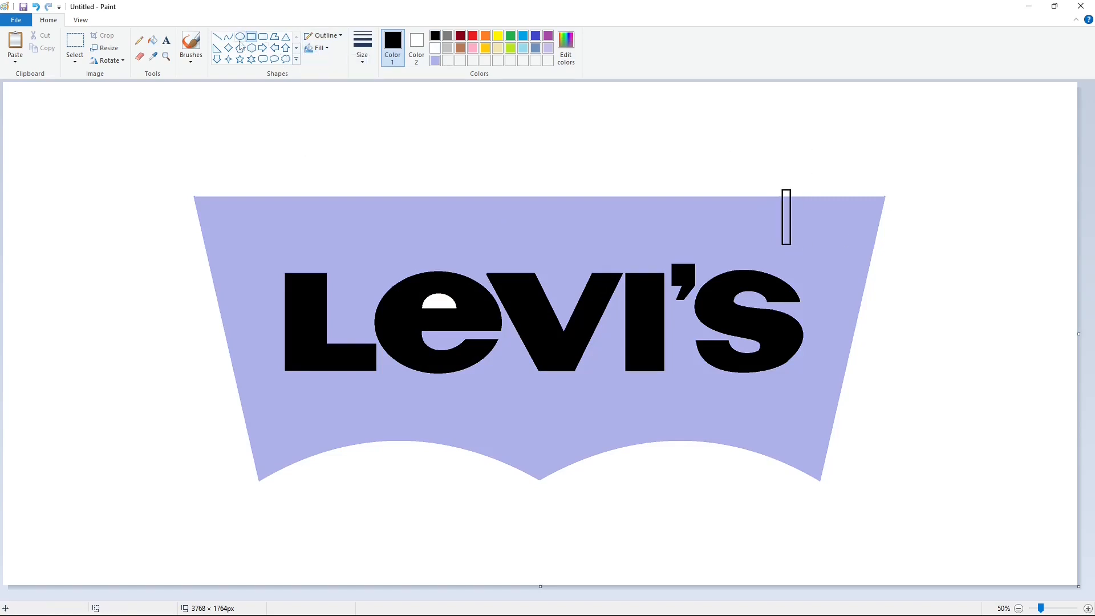
Step: Draw short horizontal lines from the R's stem and add the curves of its bowl in black
click(217, 36)
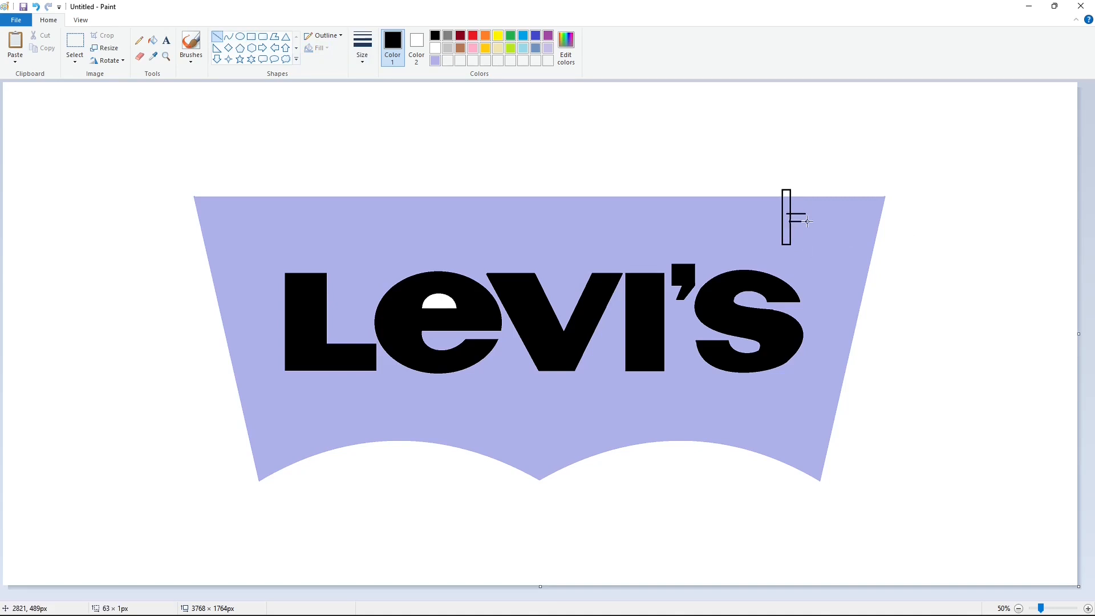
click(228, 36)
drag(806, 204, 818, 200)
Step: Draw the R's slanted leg with straight lines and nudge it into place
click(218, 37)
mouse_move(818, 244)
mouse_down()
mouse_move(828, 245)
mouse_move(817, 244)
mouse_up()
key(Left)
key(Left)
key(Left)
key(Left)
key(Left)
click(888, 261)
key(ctrl+z)
click(848, 253)
Step: Draw a black ellipse about 341 × 315 px around the R and thicken its outline heavily
click(240, 37)
drag(749, 172, 847, 262)
key(ctrl+plus)
key(ctrl+plus)
key(ctrl+plus)
key(ctrl+plus)
key(ctrl+plus)
key(ctrl+plus)
key(ctrl+plus)
key(ctrl+plus)
key(ctrl+plus)
key(ctrl+plus)
key(ctrl+plus)
key(ctrl+plus)
key(ctrl+plus)
key(ctrl+plus)
key(ctrl+plus)
key(ctrl+plus)
key(ctrl+plus)
key(ctrl+plus)
key(ctrl+plus)
key(ctrl+plus)
Step: Move the thick ellipse and reduce its width and height so it frames the R more tightly
drag(781, 229, 788, 228)
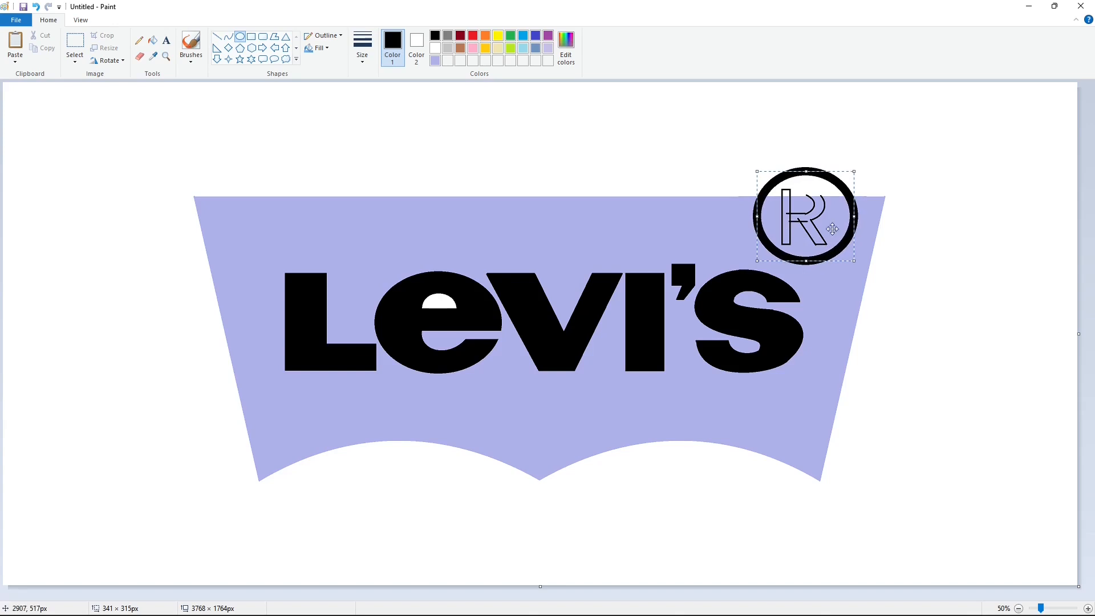
drag(855, 220, 845, 221)
drag(803, 172, 803, 179)
click(906, 221)
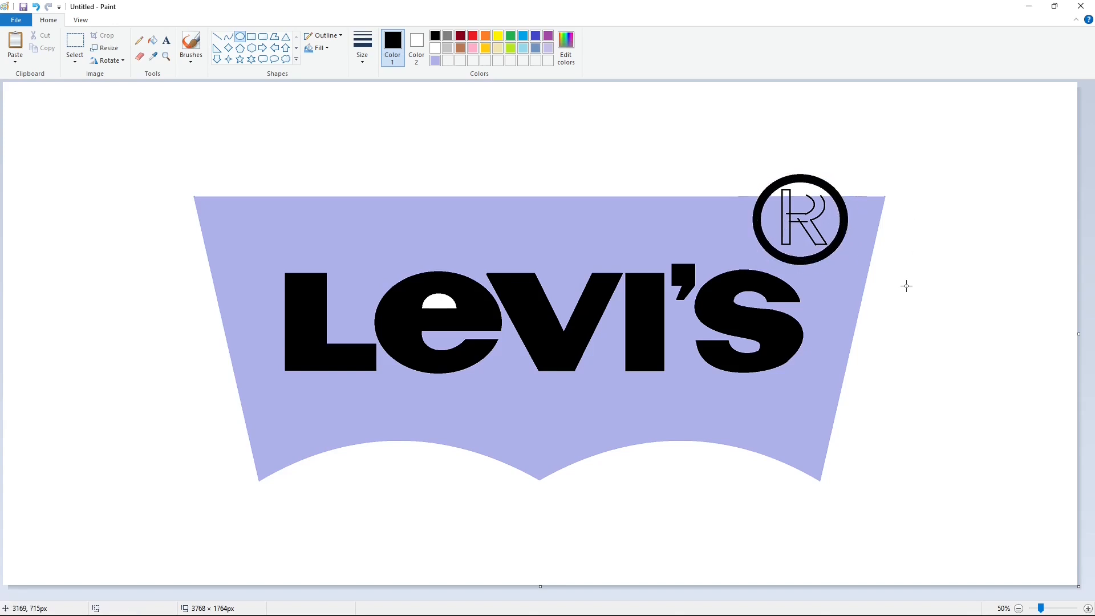
Step: Fill the inside of the outlined R with black
click(153, 41)
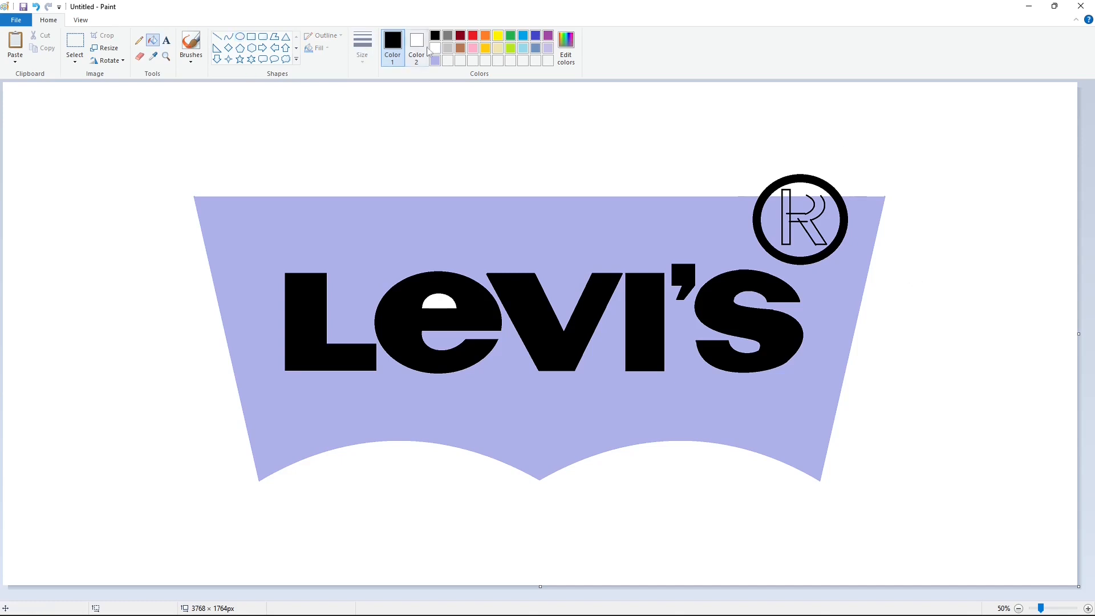
click(435, 48)
click(435, 35)
click(786, 220)
click(796, 217)
click(786, 193)
Step: Recolour the R and its surrounding ring to white
click(436, 48)
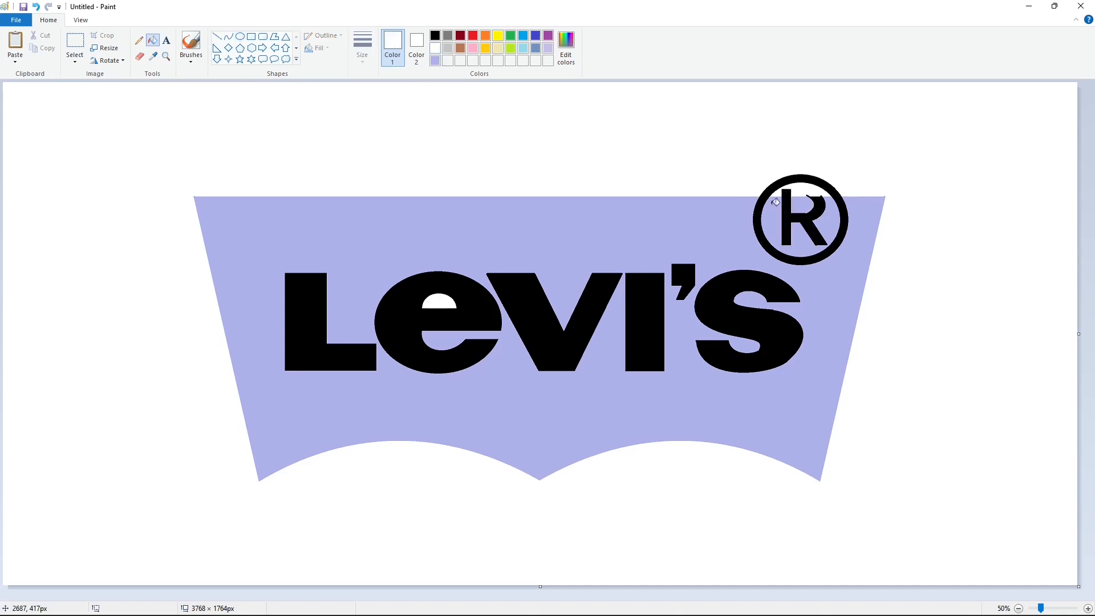
click(776, 202)
click(846, 216)
Step: Mix a darker shade of the palette's red and fill the badge background with it
click(473, 35)
click(566, 57)
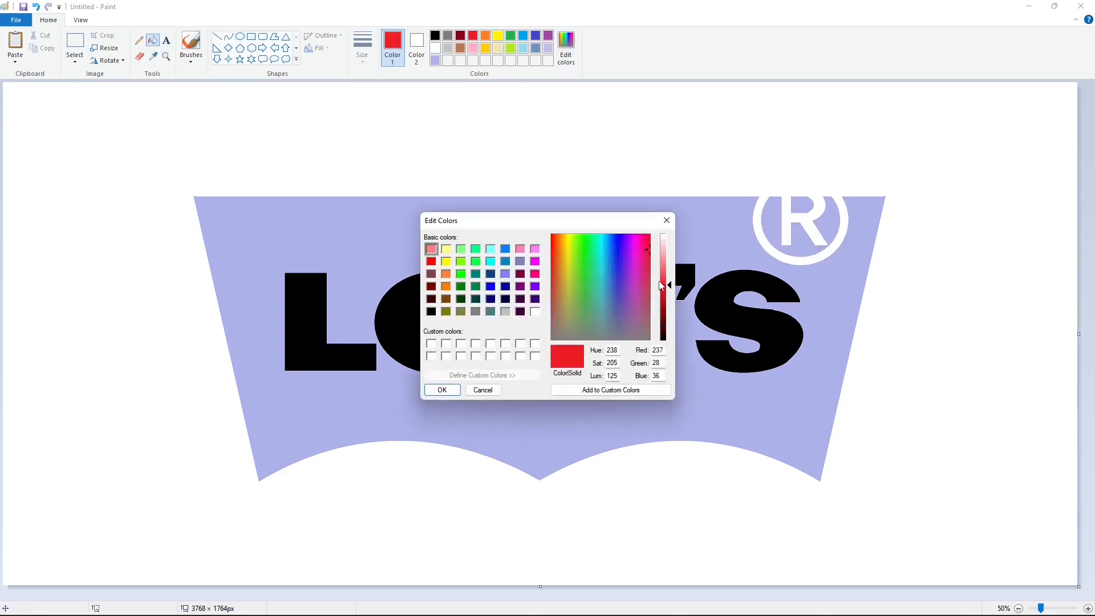
click(443, 392)
click(443, 238)
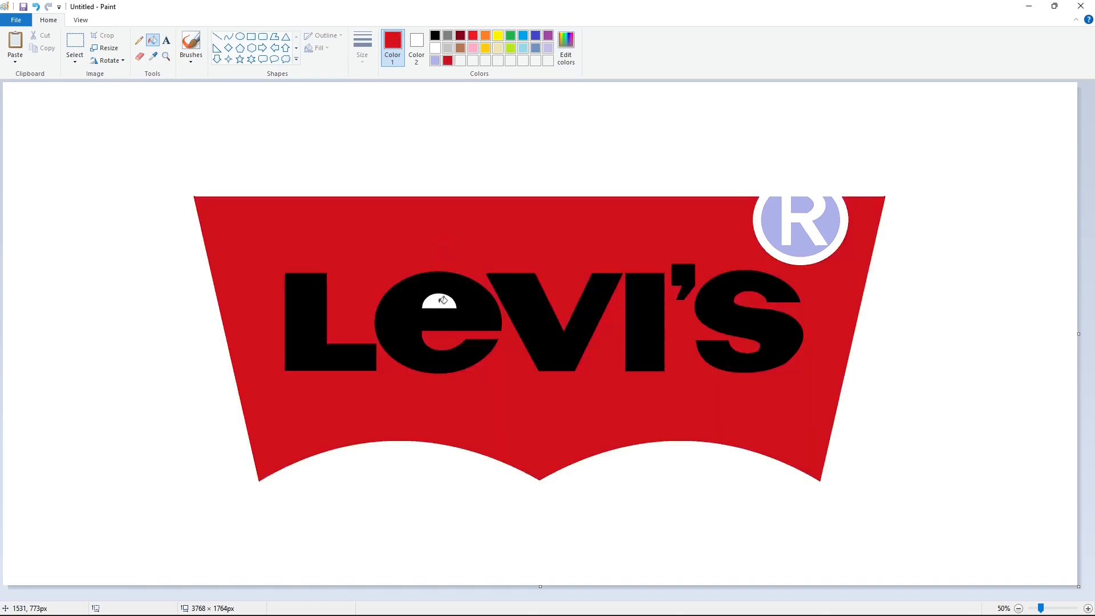
Step: Fill the upper opening of the letter e and the badge areas inside the registered-mark ring with the same red
click(443, 300)
click(806, 240)
click(803, 208)
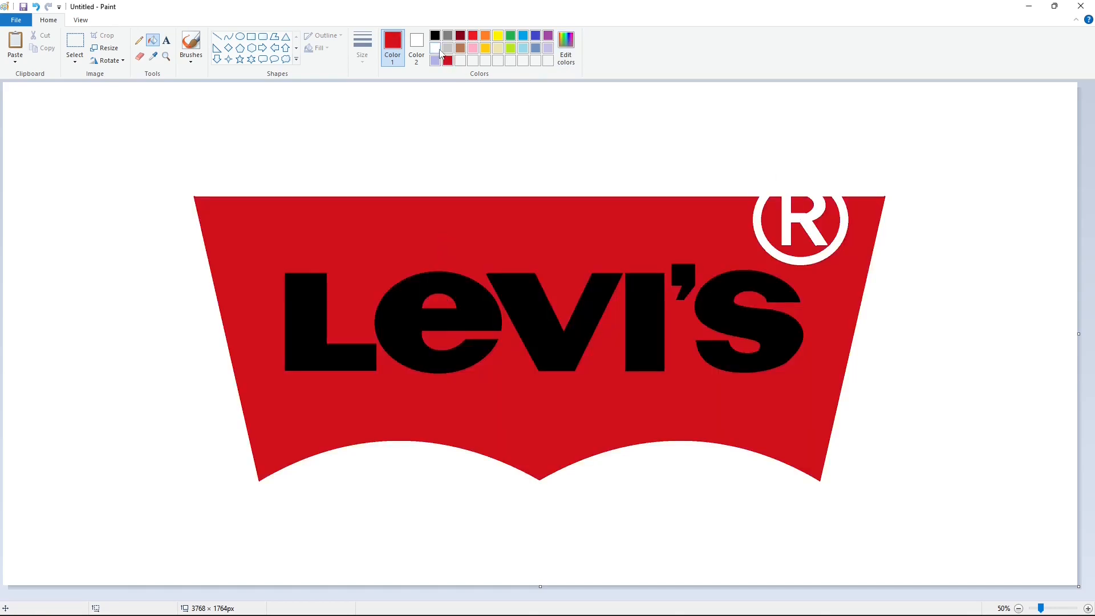
Step: Recolour all letters and the apostrophe of the Levi's wordmark to white
click(435, 48)
click(319, 322)
click(388, 323)
click(518, 329)
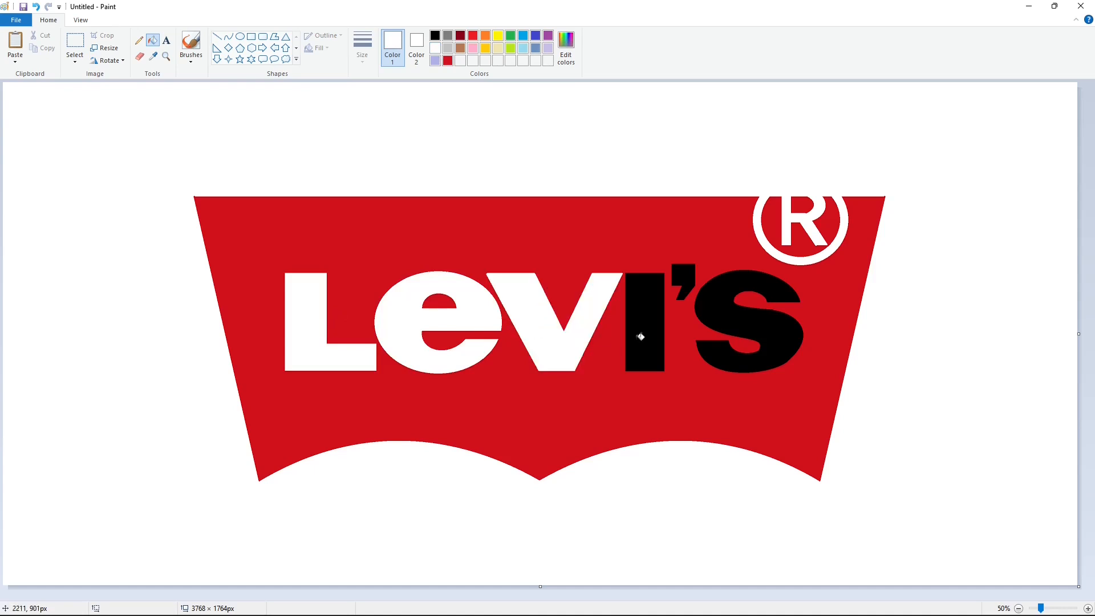
click(641, 336)
click(685, 273)
click(734, 311)
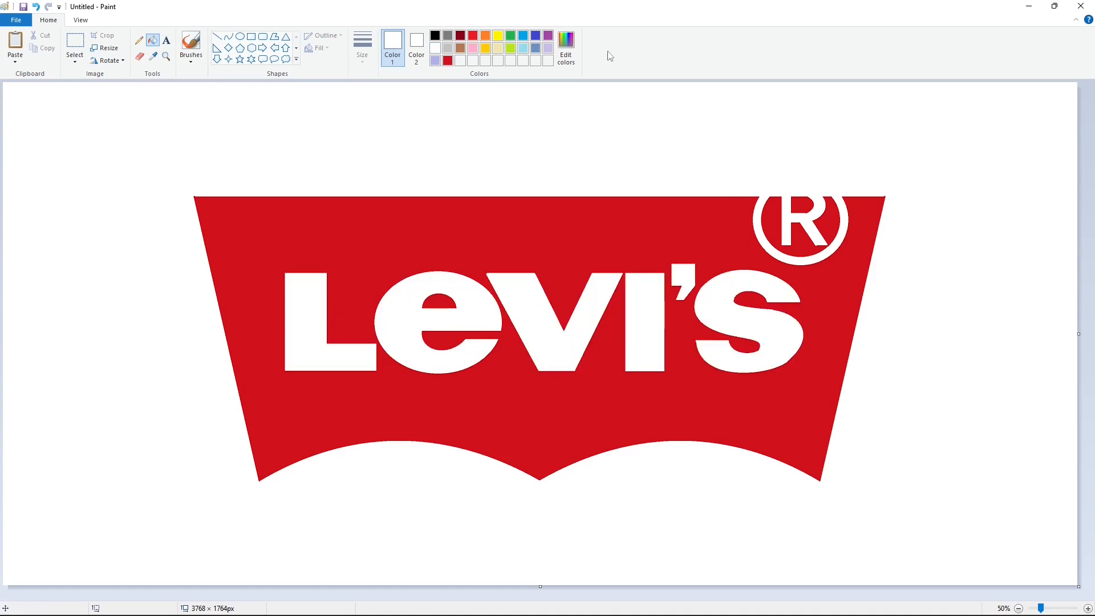